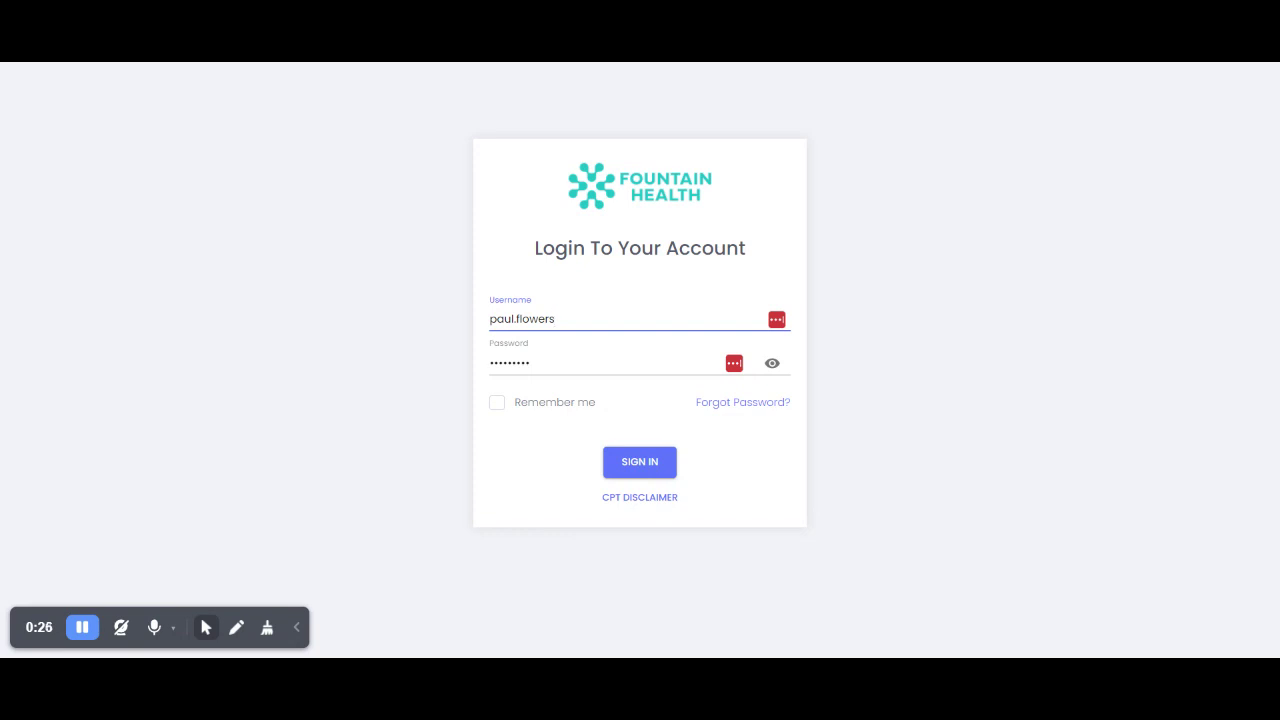
Step: Submit the sign-in so the Chronic Conditions Forecast dashboard loads
{"action": "left_click", "coordinate": [648, 465]}
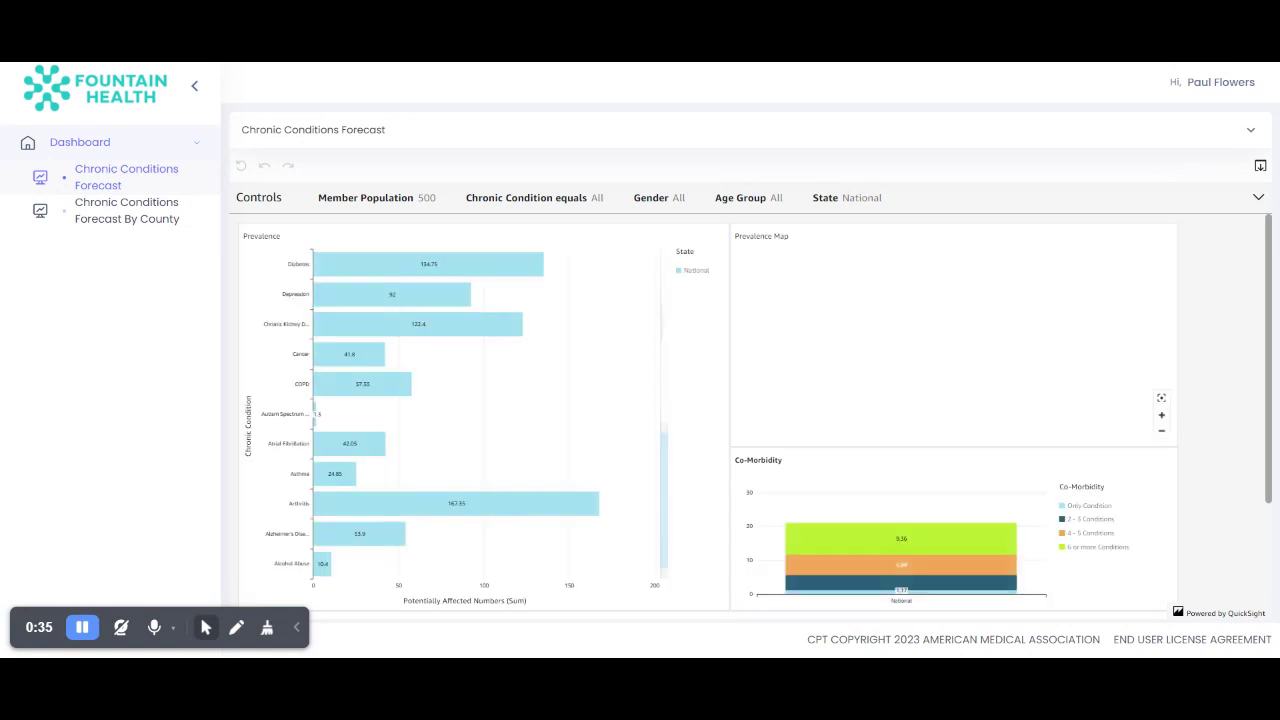
Step: Expand the filter controls and set Member Population to 800
{"action": "left_click", "coordinate": [391, 198]}
{"action": "left_click", "coordinate": [326, 257]}
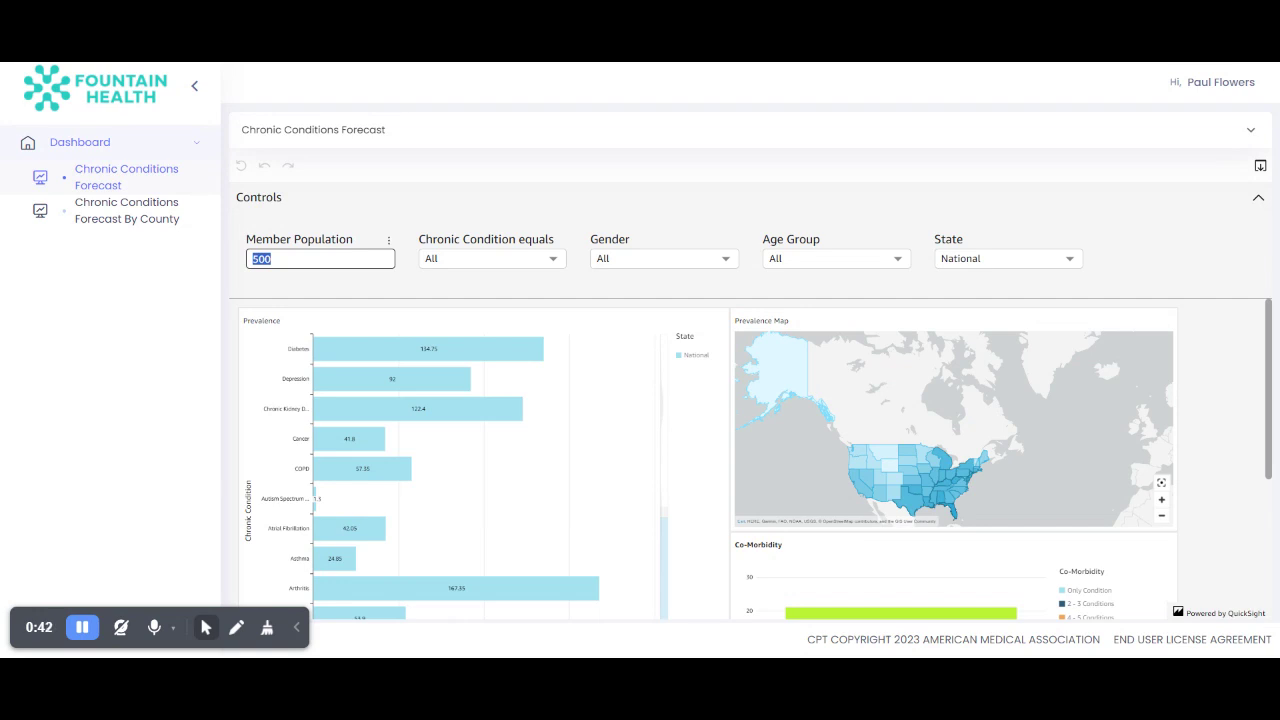
{"action": "type", "text": "800"}
Step: Limit Chronic Condition to Cancer, Diabetes, Heart Failure and Ischemic Heart Disease
{"action": "left_click", "coordinate": [450, 260]}
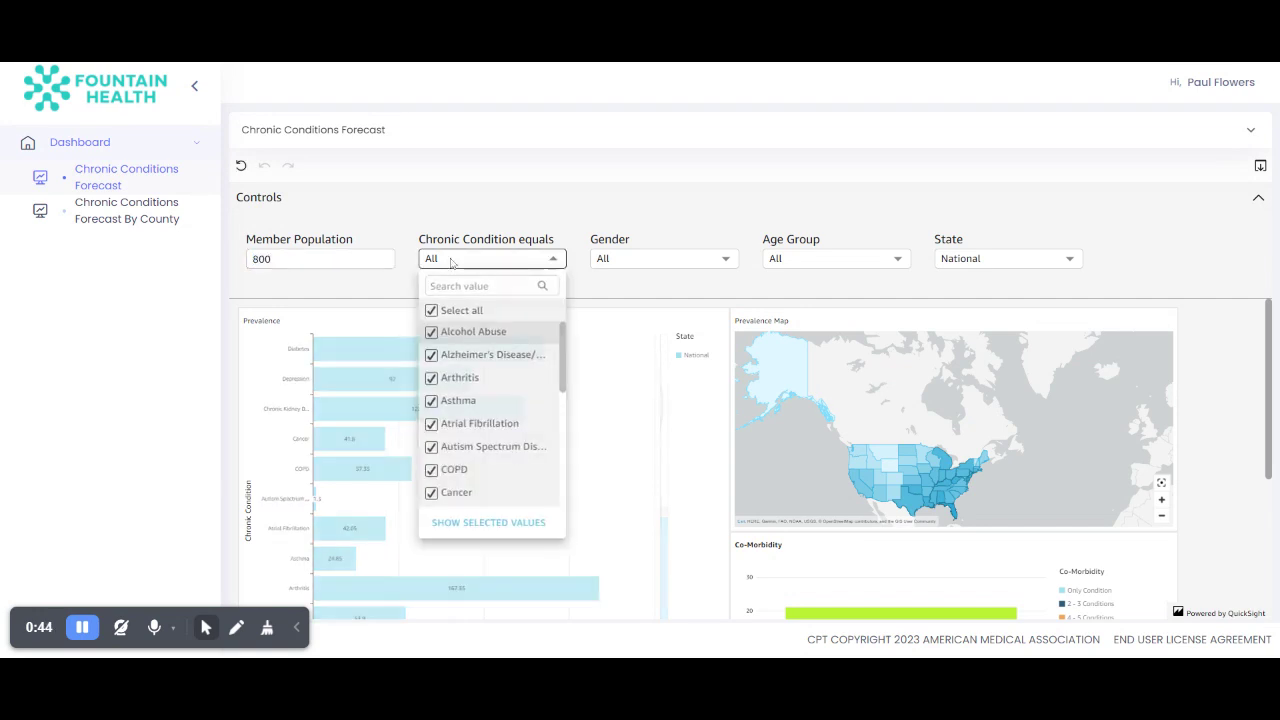
{"action": "left_click", "coordinate": [459, 312]}
{"action": "scroll", "coordinate": [466, 390], "scroll_direction": "down", "scroll_amount": 1}
{"action": "scroll", "coordinate": [466, 393], "scroll_direction": "down", "scroll_amount": 1}
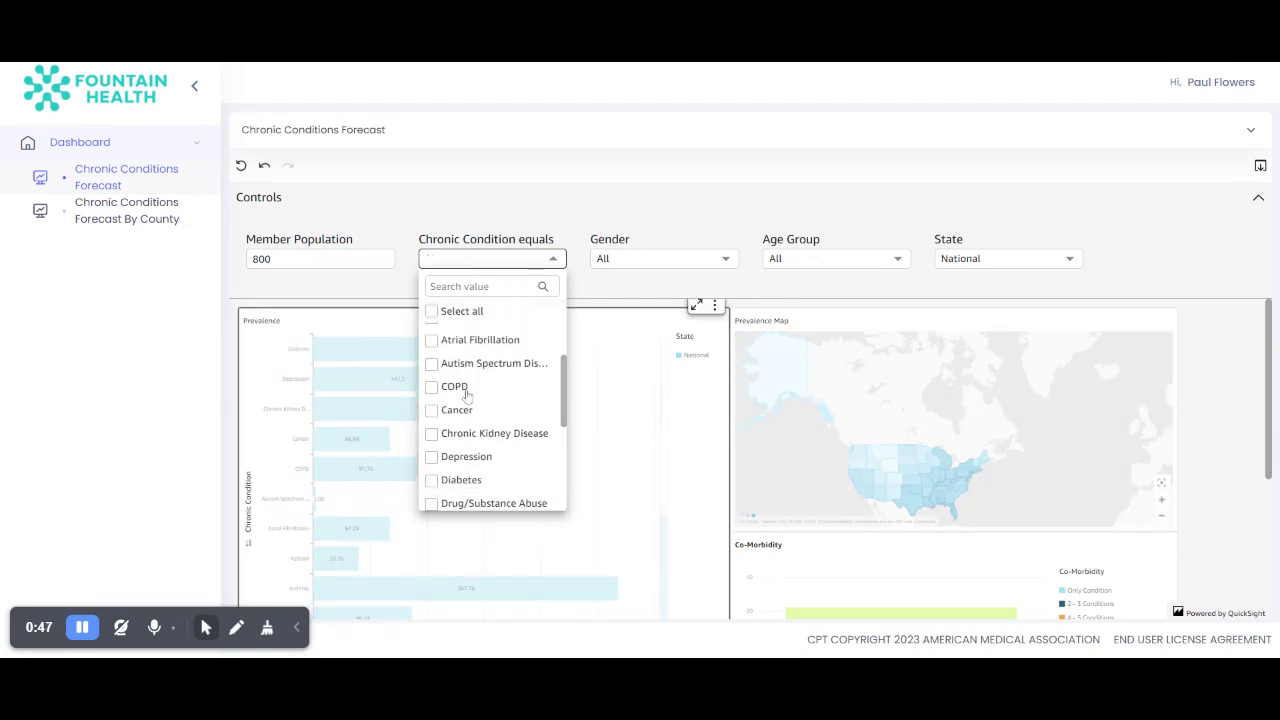
{"action": "left_click", "coordinate": [457, 409]}
{"action": "scroll", "coordinate": [457, 415], "scroll_direction": "down", "scroll_amount": 1}
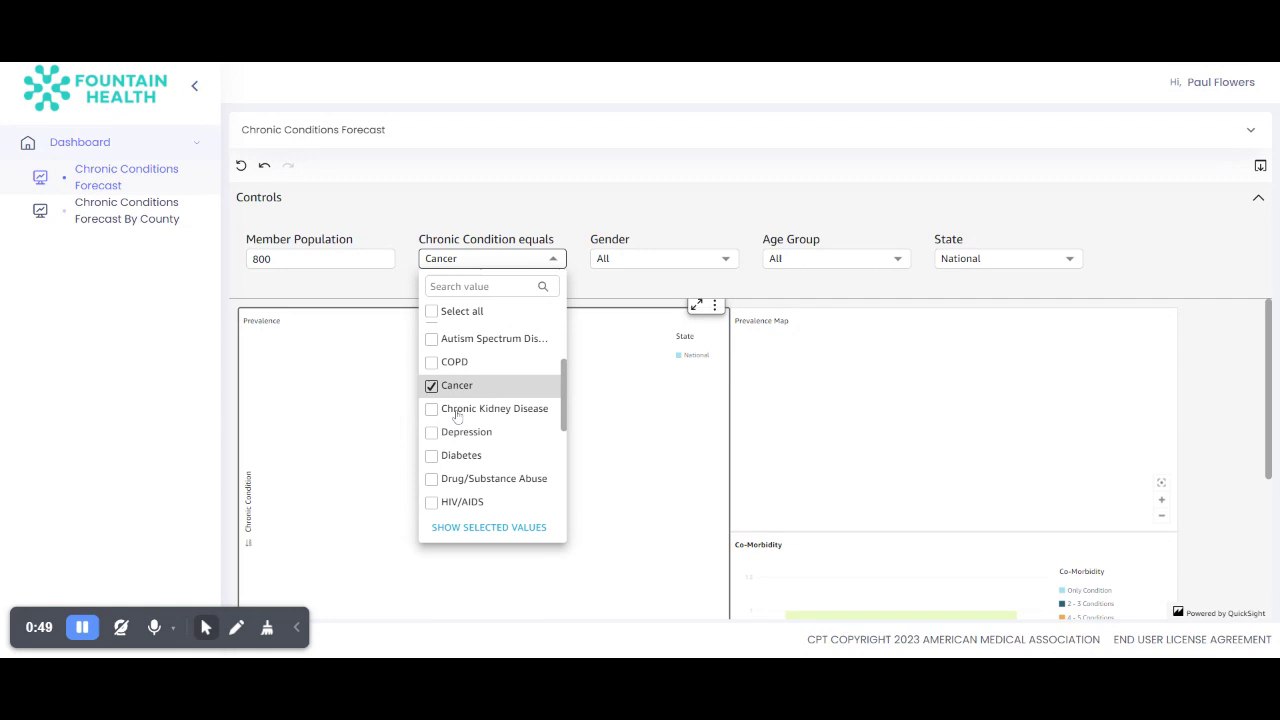
{"action": "scroll", "coordinate": [450, 412], "scroll_direction": "down", "scroll_amount": 2}
{"action": "scroll", "coordinate": [432, 405], "scroll_direction": "down", "scroll_amount": 1}
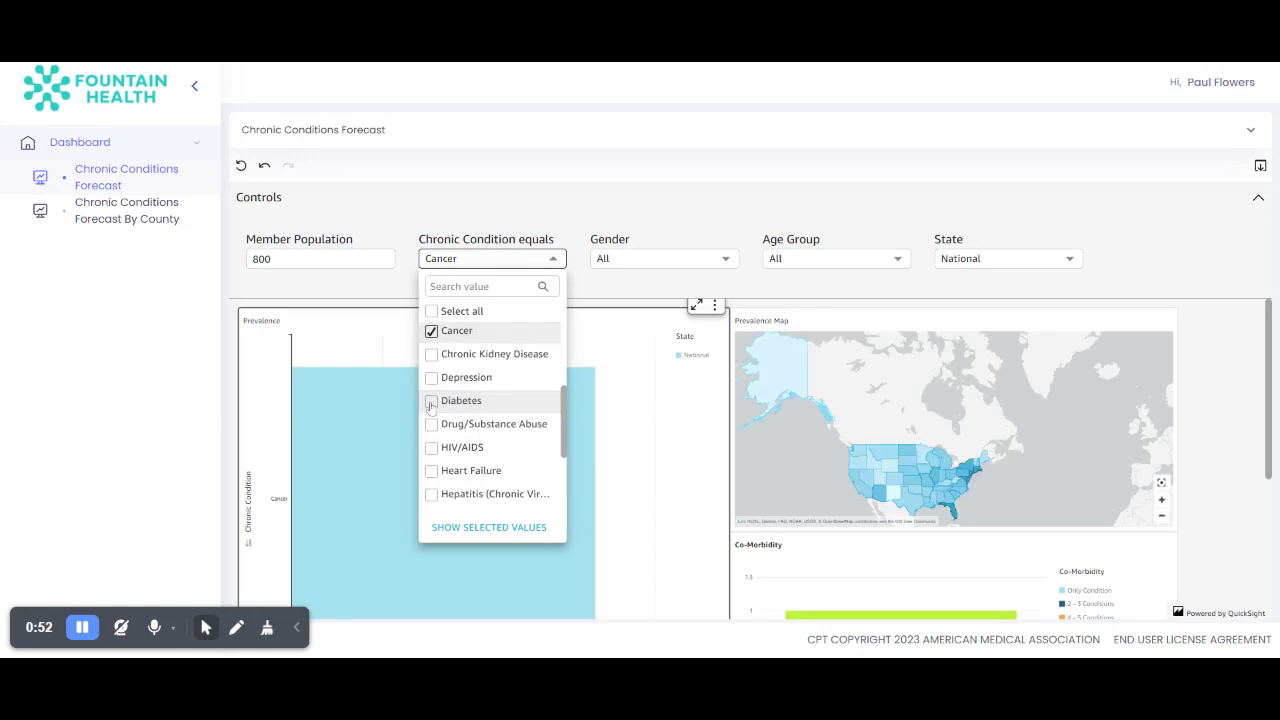
{"action": "left_click", "coordinate": [431, 401]}
{"action": "scroll", "coordinate": [432, 430], "scroll_direction": "down", "scroll_amount": 1}
{"action": "left_click", "coordinate": [434, 458]}
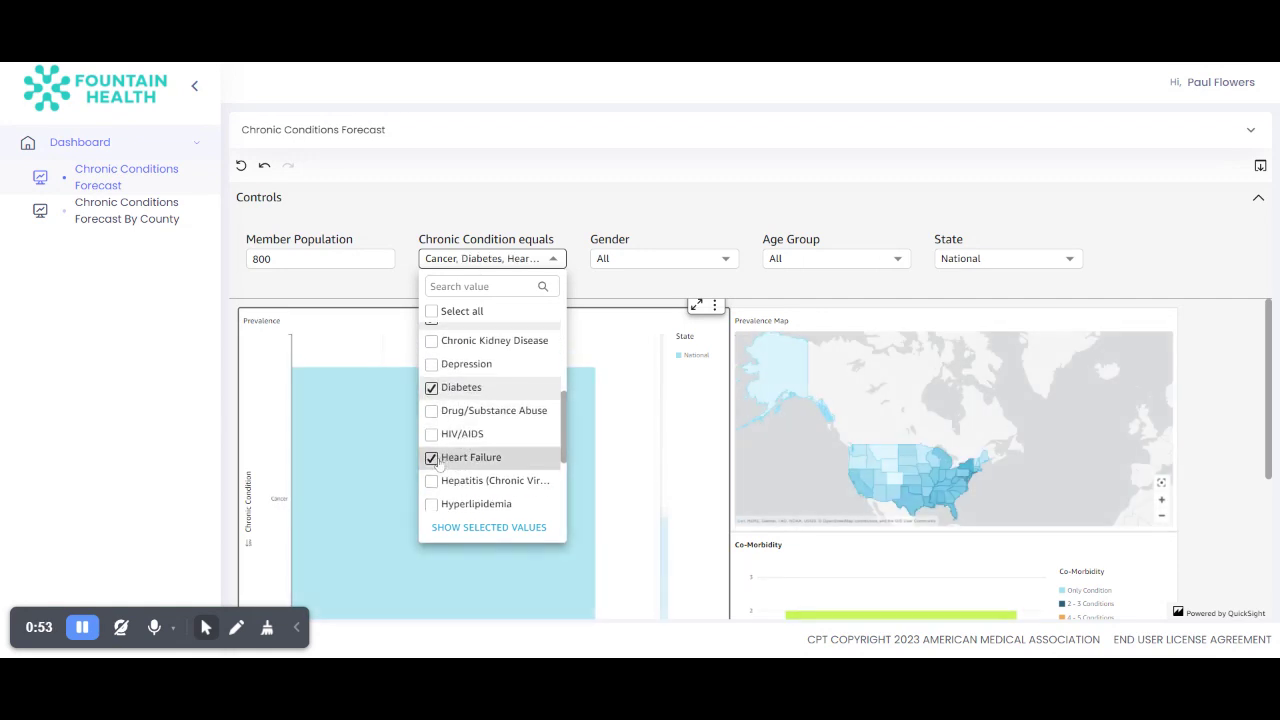
{"action": "scroll", "coordinate": [436, 455], "scroll_direction": "down", "scroll_amount": 5}
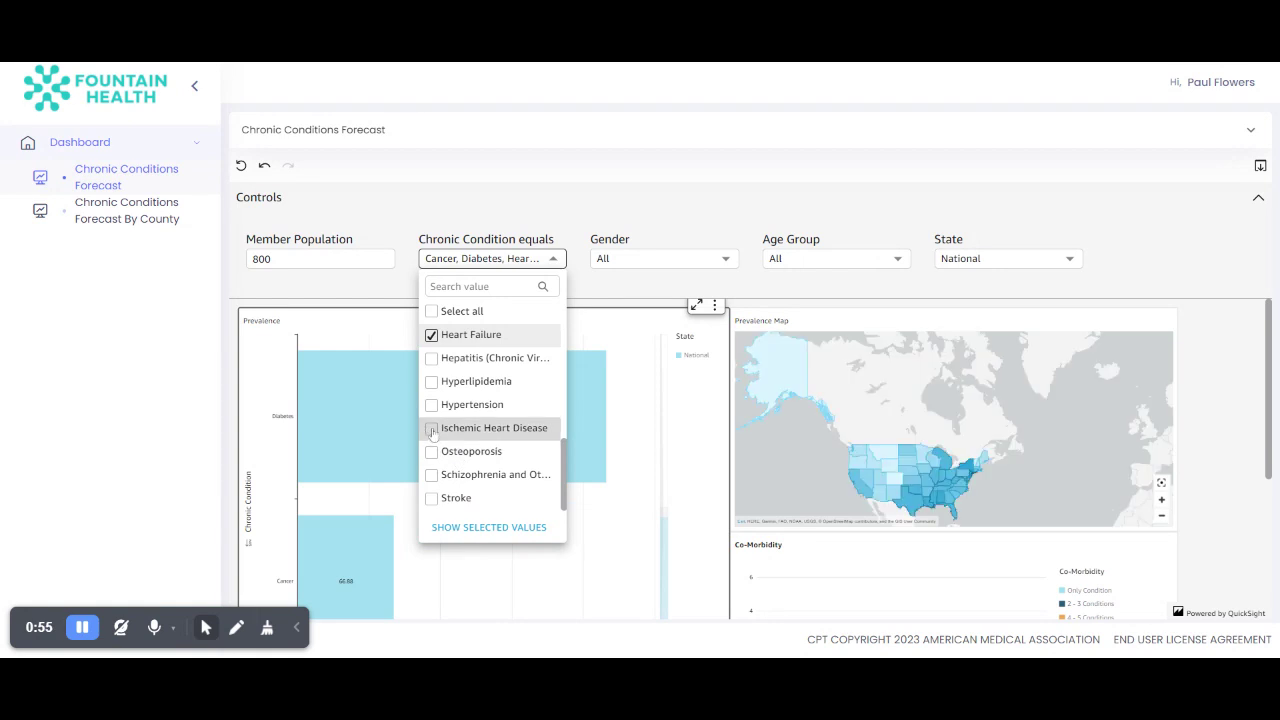
{"action": "left_click", "coordinate": [432, 430]}
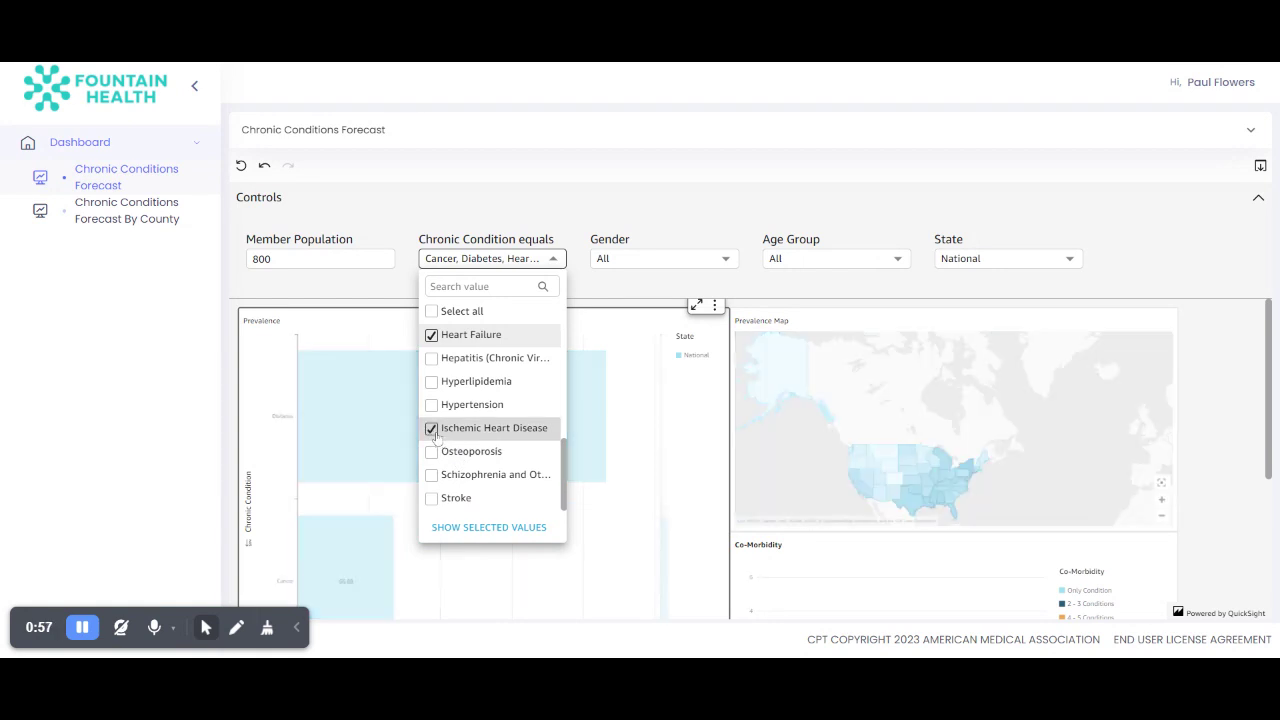
Step: Keep Gender at All and set Age Group to <65
{"action": "left_click", "coordinate": [655, 267]}
{"action": "left_click", "coordinate": [701, 264]}
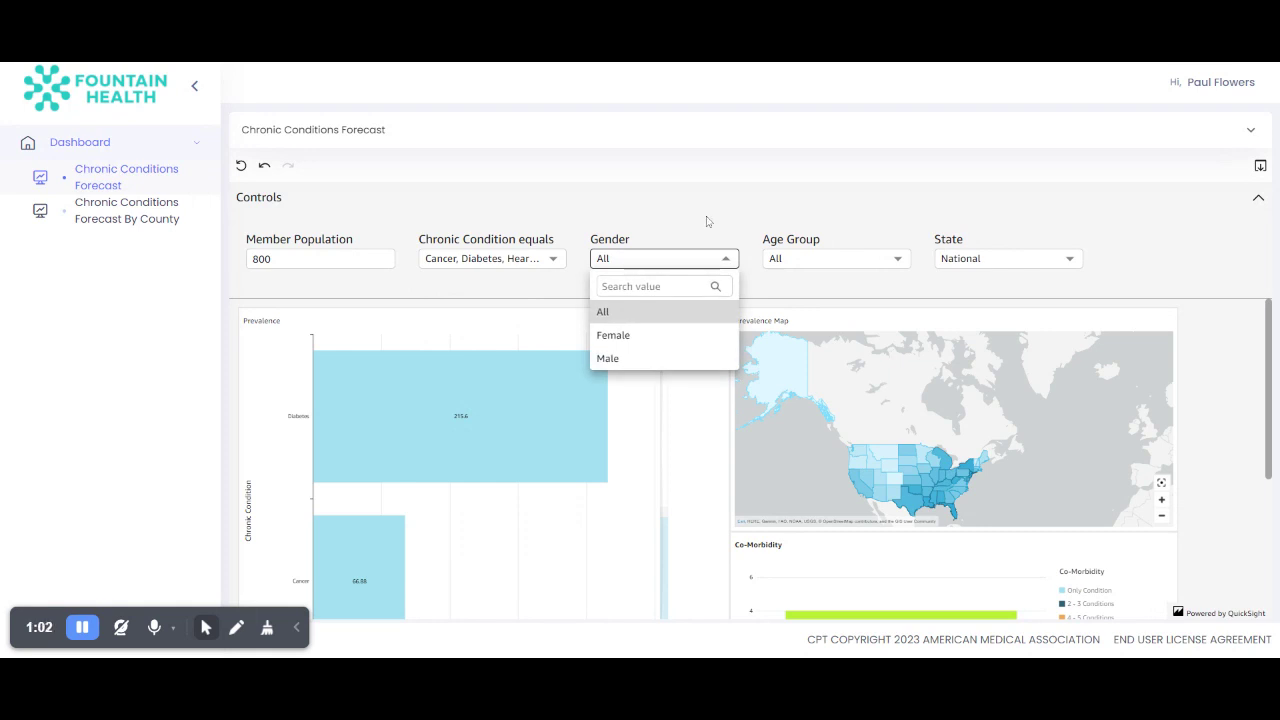
{"action": "left_click", "coordinate": [791, 268]}
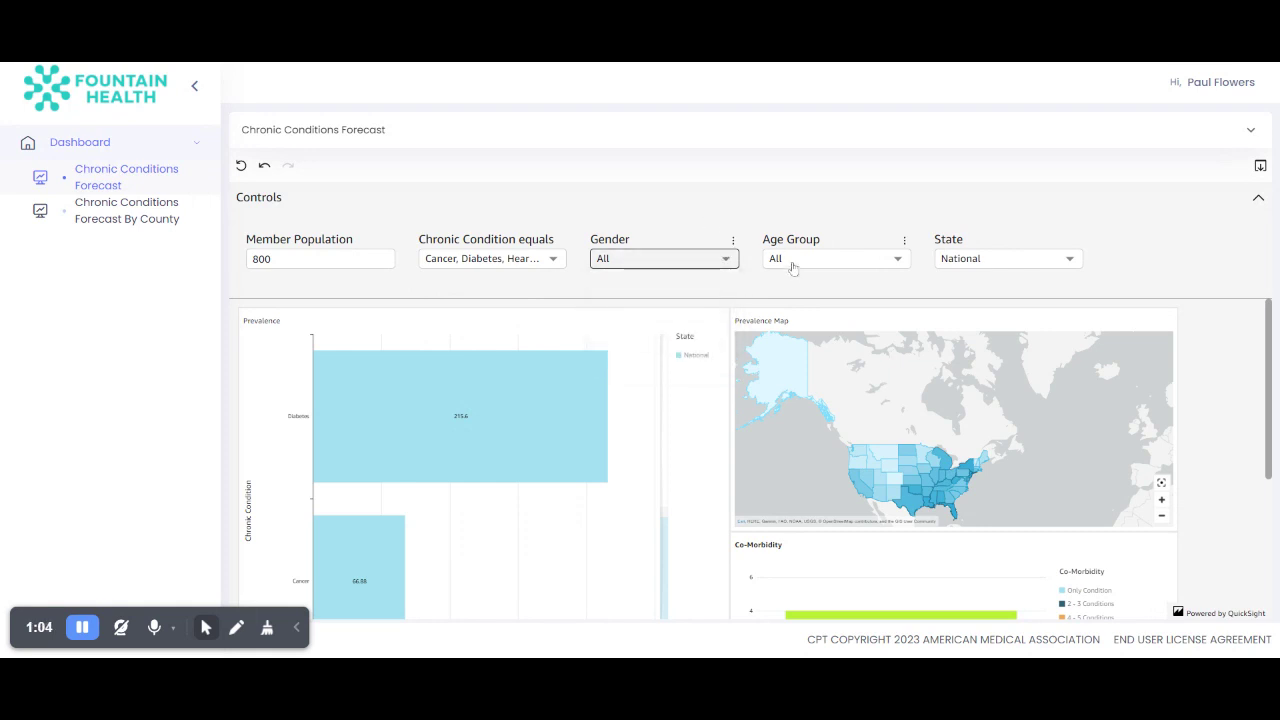
{"action": "left_click", "coordinate": [791, 266]}
{"action": "left_click", "coordinate": [778, 335]}
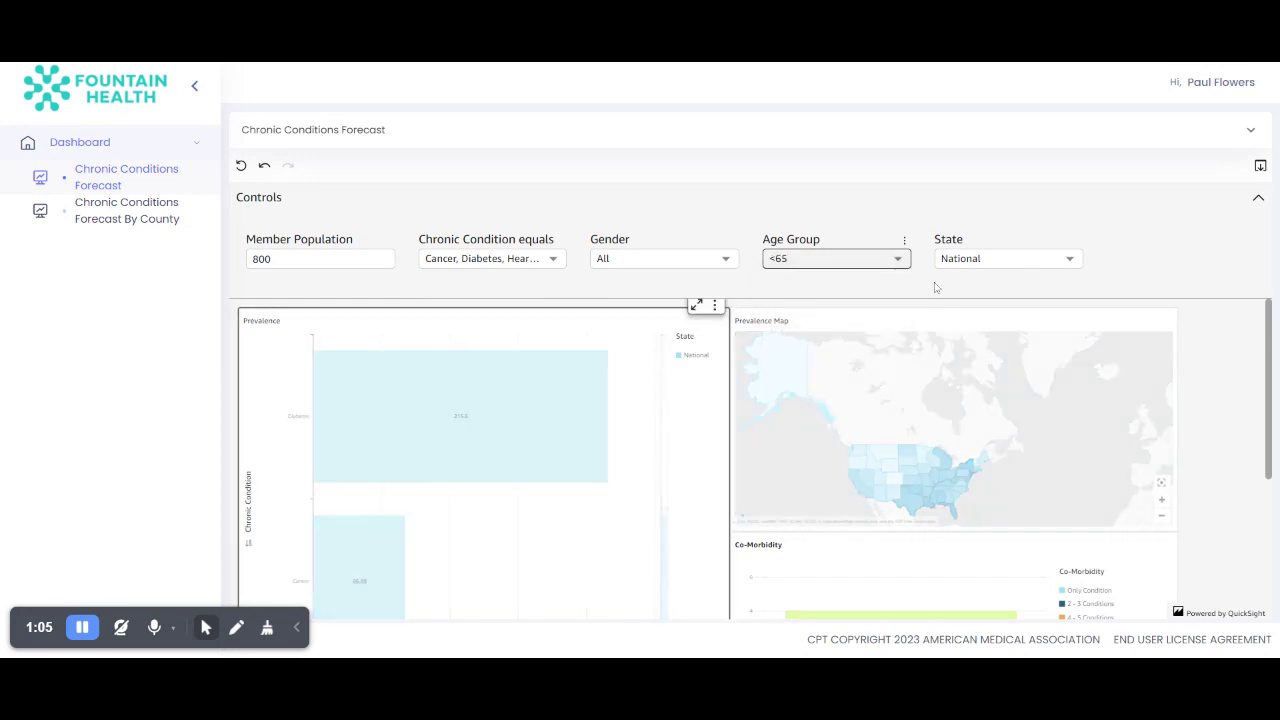
Step: Filter the State control to Illinois
{"action": "left_click", "coordinate": [990, 266]}
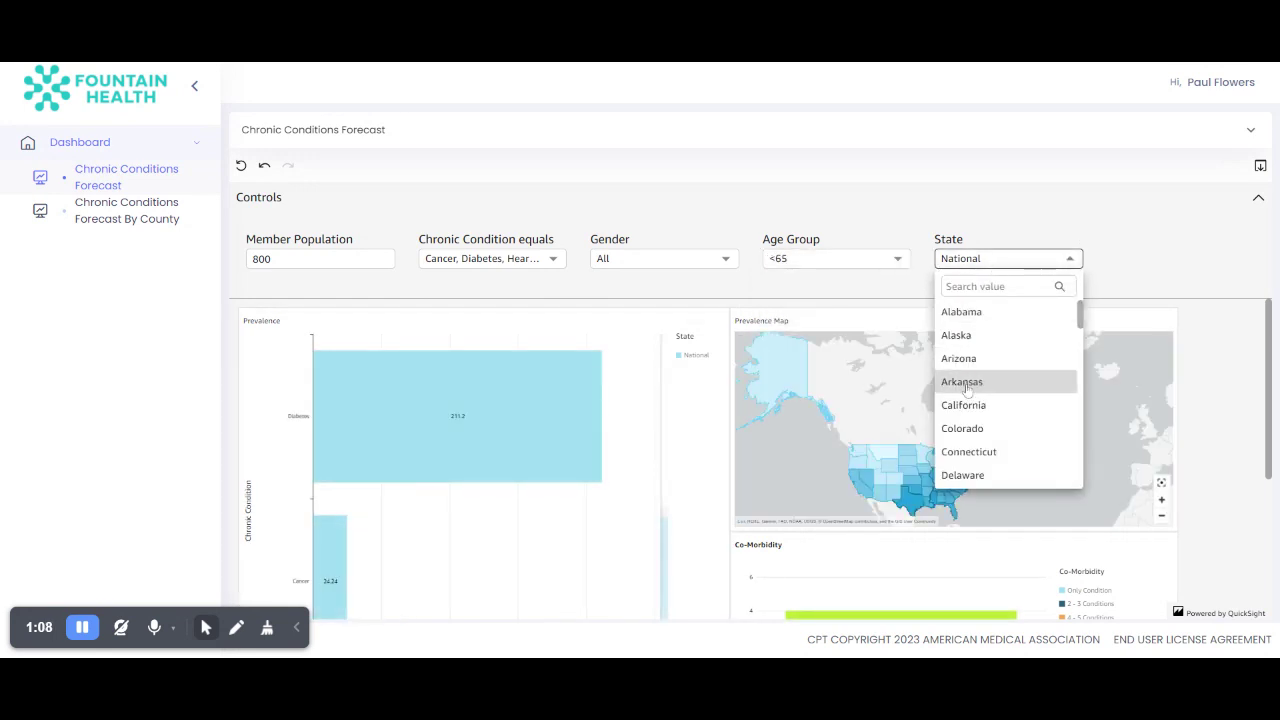
{"action": "scroll", "coordinate": [967, 385], "scroll_direction": "down", "scroll_amount": 3}
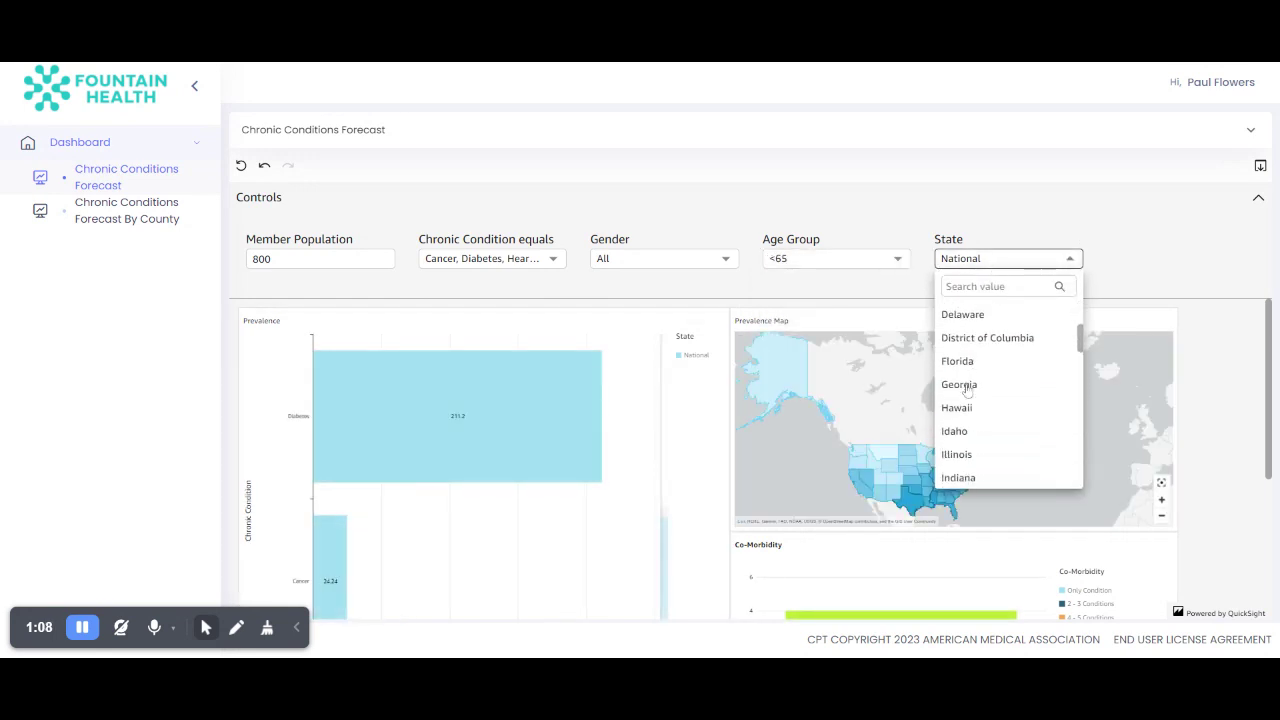
{"action": "left_click", "coordinate": [956, 454]}
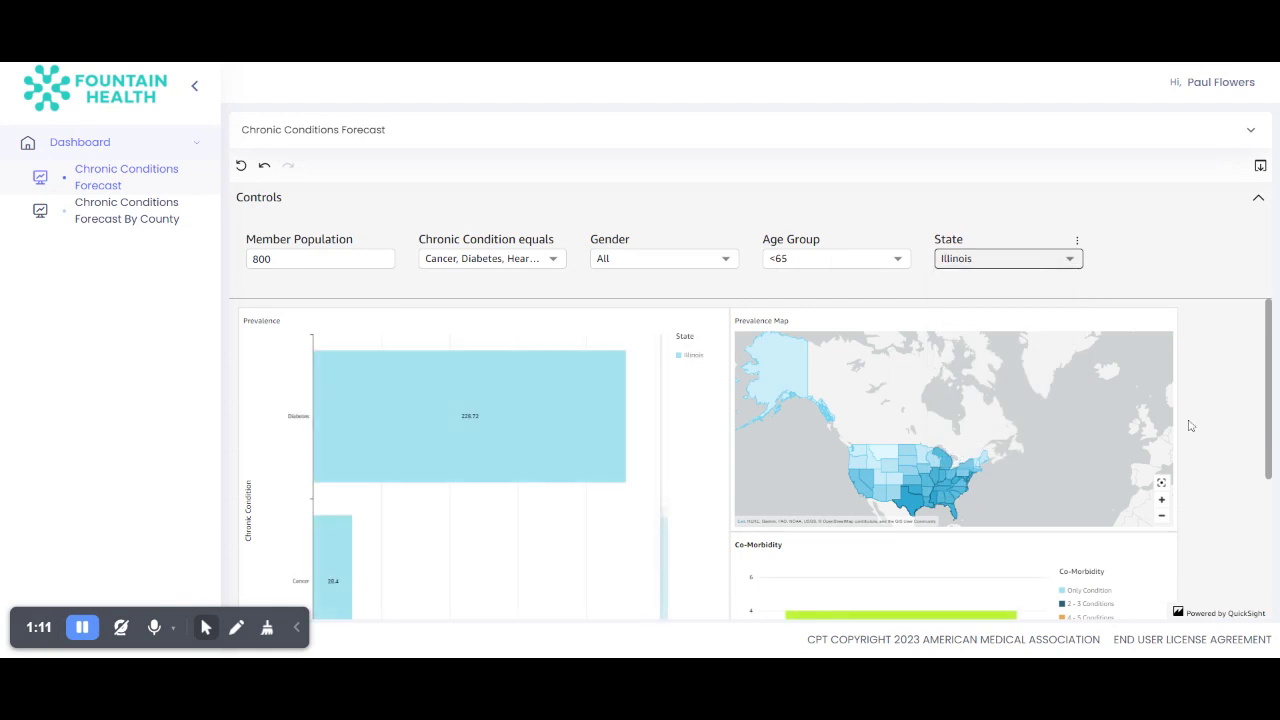
{"action": "scroll", "coordinate": [1224, 413], "scroll_direction": "down", "scroll_amount": 5}
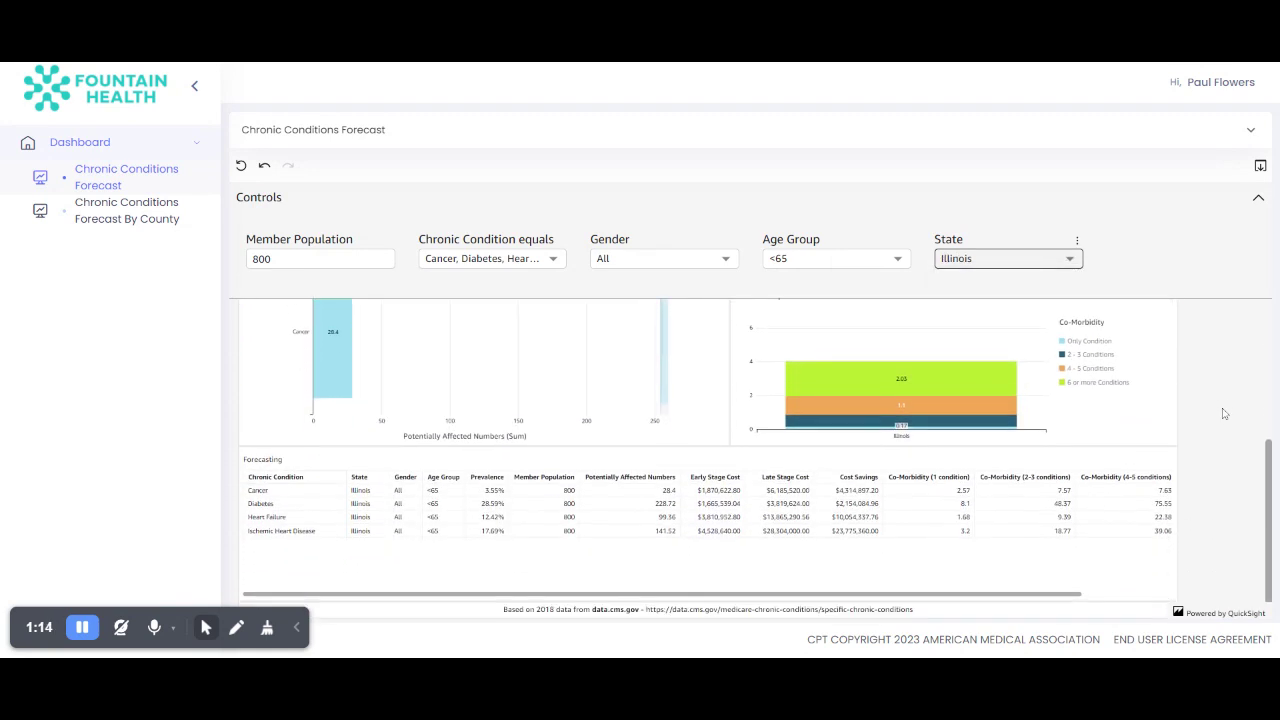
{"action": "mouse_move", "coordinate": [790, 520]}
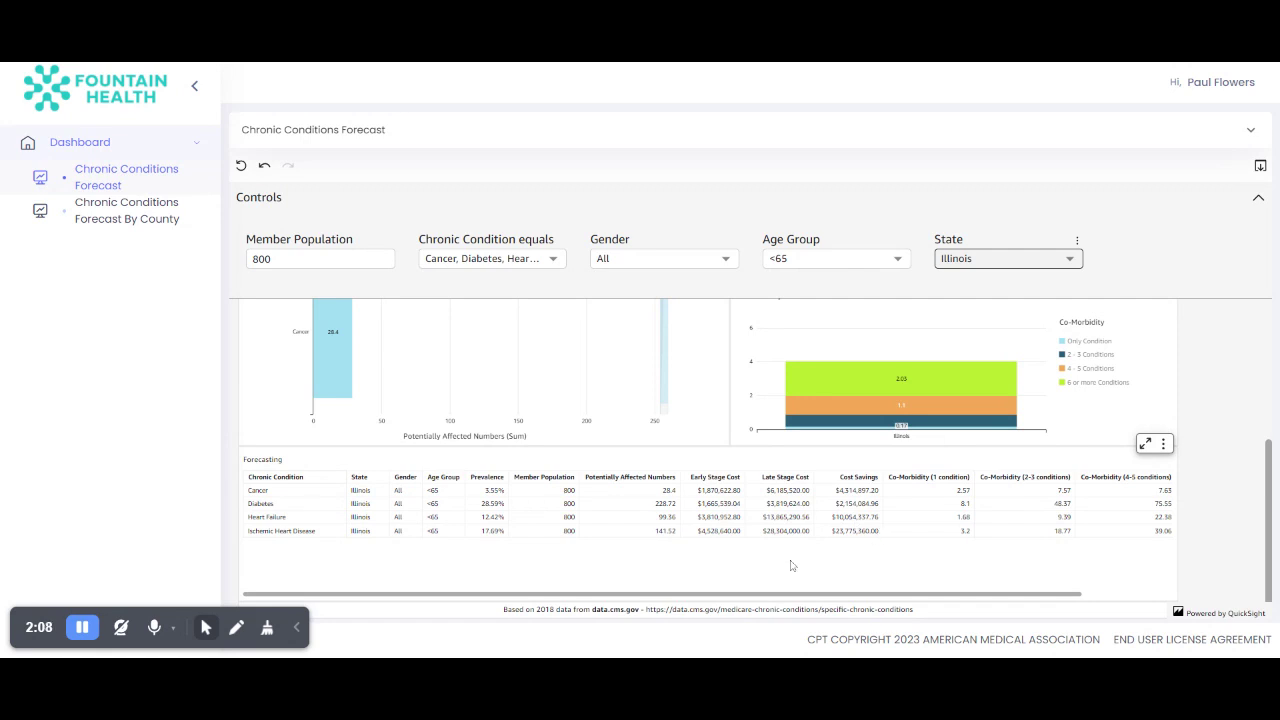
Step: Scroll to the Forecasting table showing early and late stage costs and savings
{"action": "scroll", "coordinate": [795, 566], "scroll_direction": "up", "scroll_amount": 1}
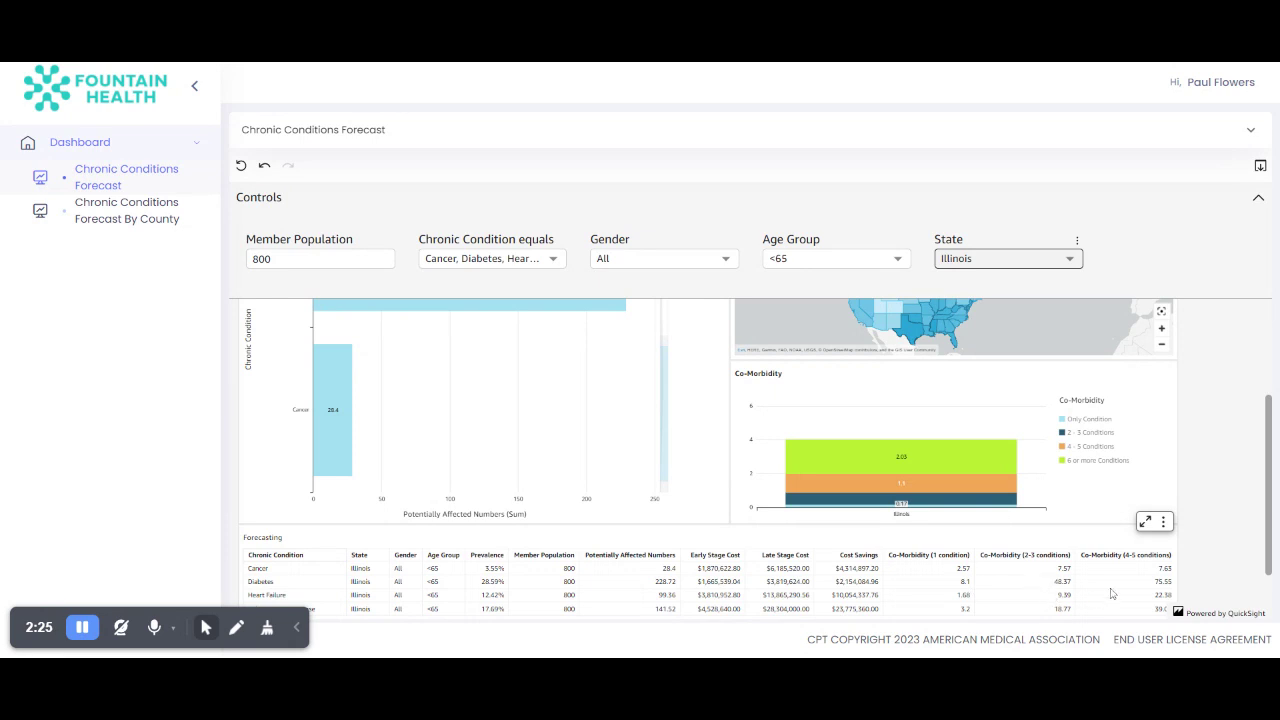
Step: Enlarge the Forecasting table, then go to the Chronic Conditions Forecast By County dashboard
{"action": "left_click", "coordinate": [1146, 521]}
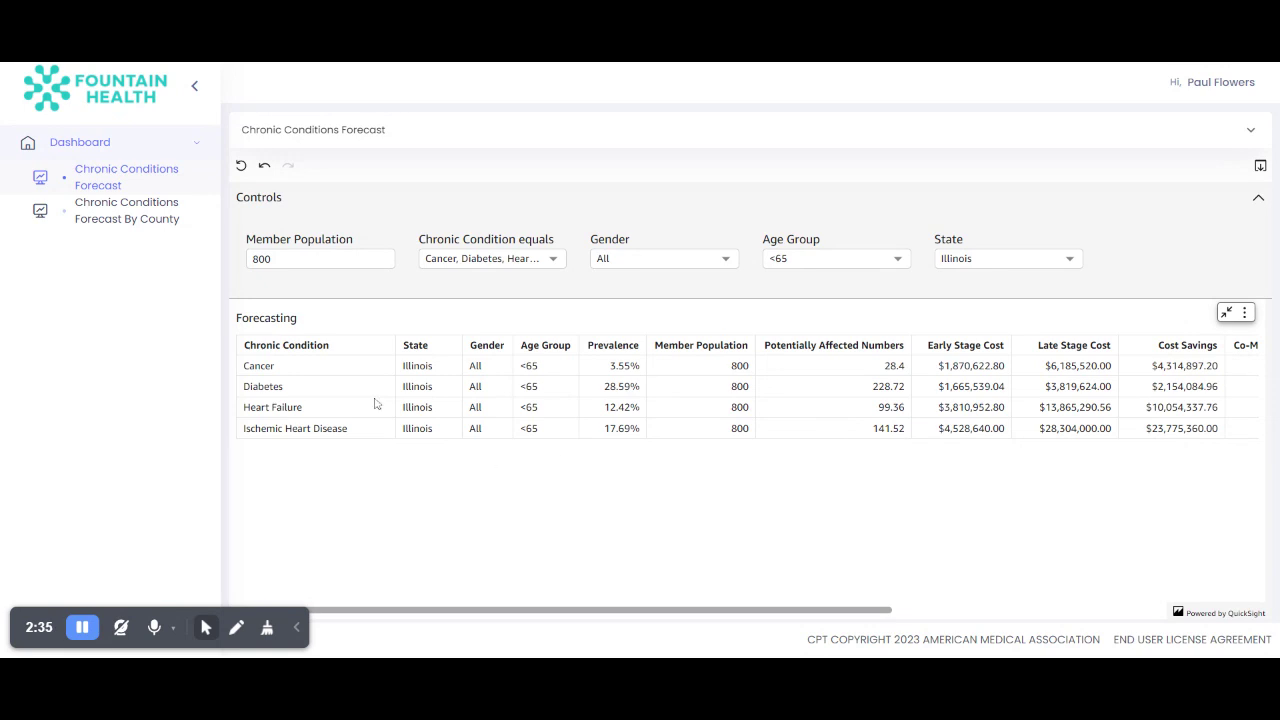
{"action": "left_click", "coordinate": [112, 212]}
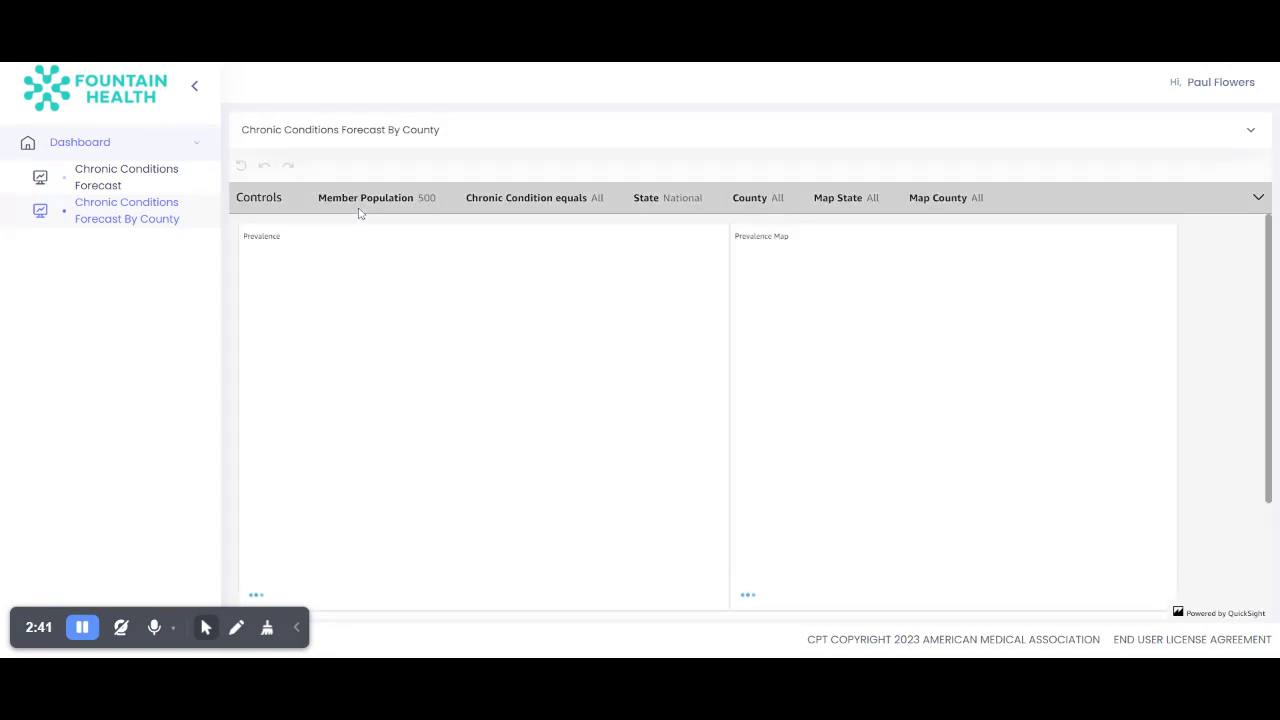
Step: Expand the county page controls and set Member Population to 800
{"action": "left_click", "coordinate": [403, 197]}
{"action": "double_click", "coordinate": [261, 259]}
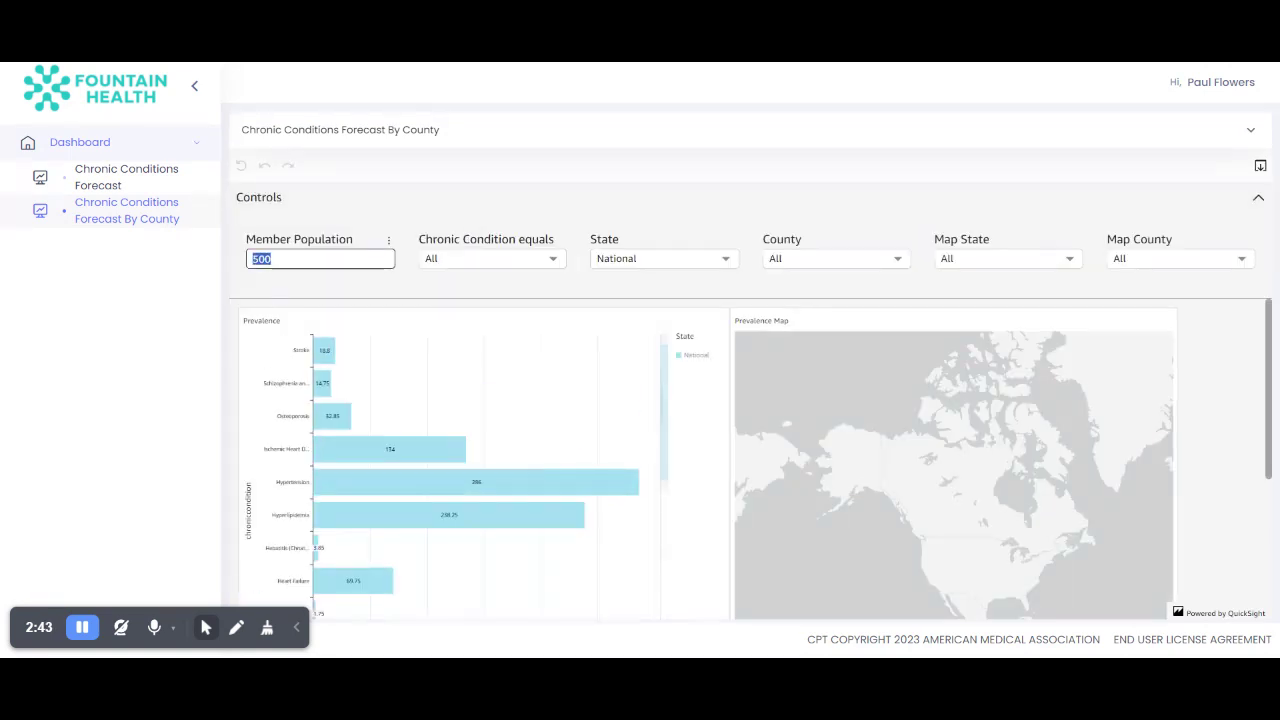
{"action": "type", "text": "80"}
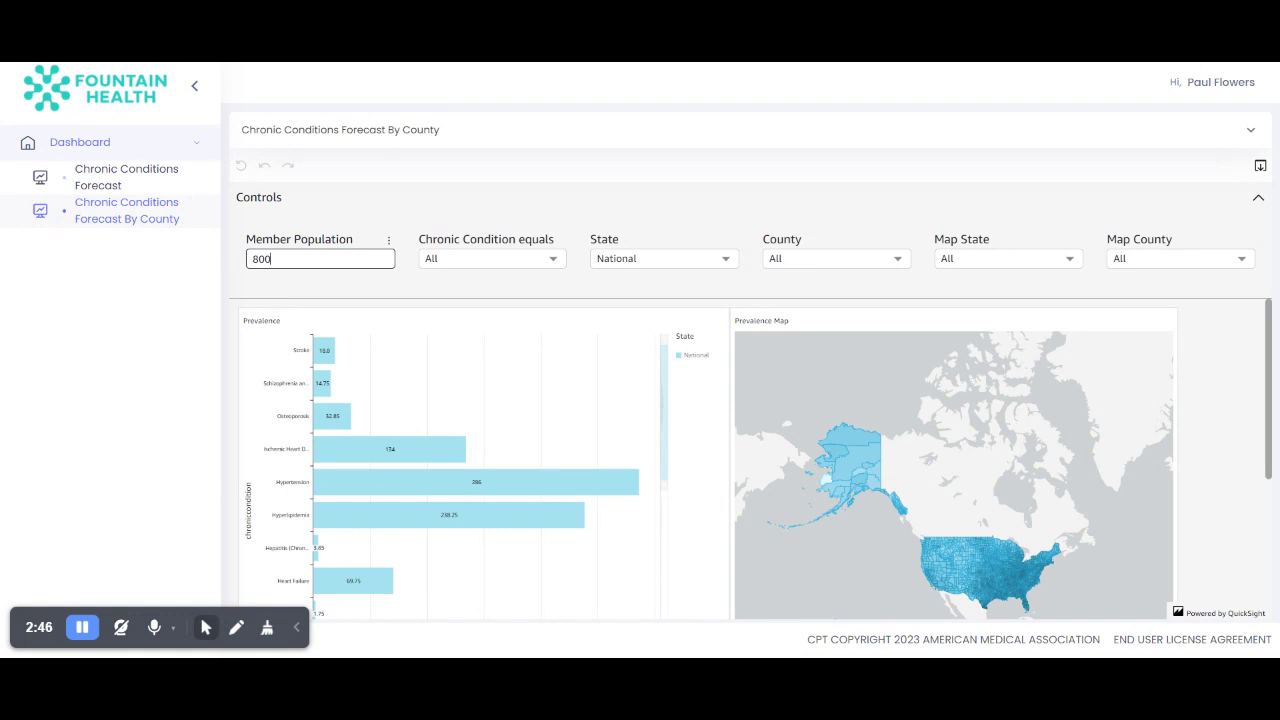
Step: Limit Chronic Condition to Cancer, Diabetes, Ischemic Heart Disease and Heart Failure
{"action": "left_click", "coordinate": [431, 258]}
{"action": "left_click", "coordinate": [432, 311]}
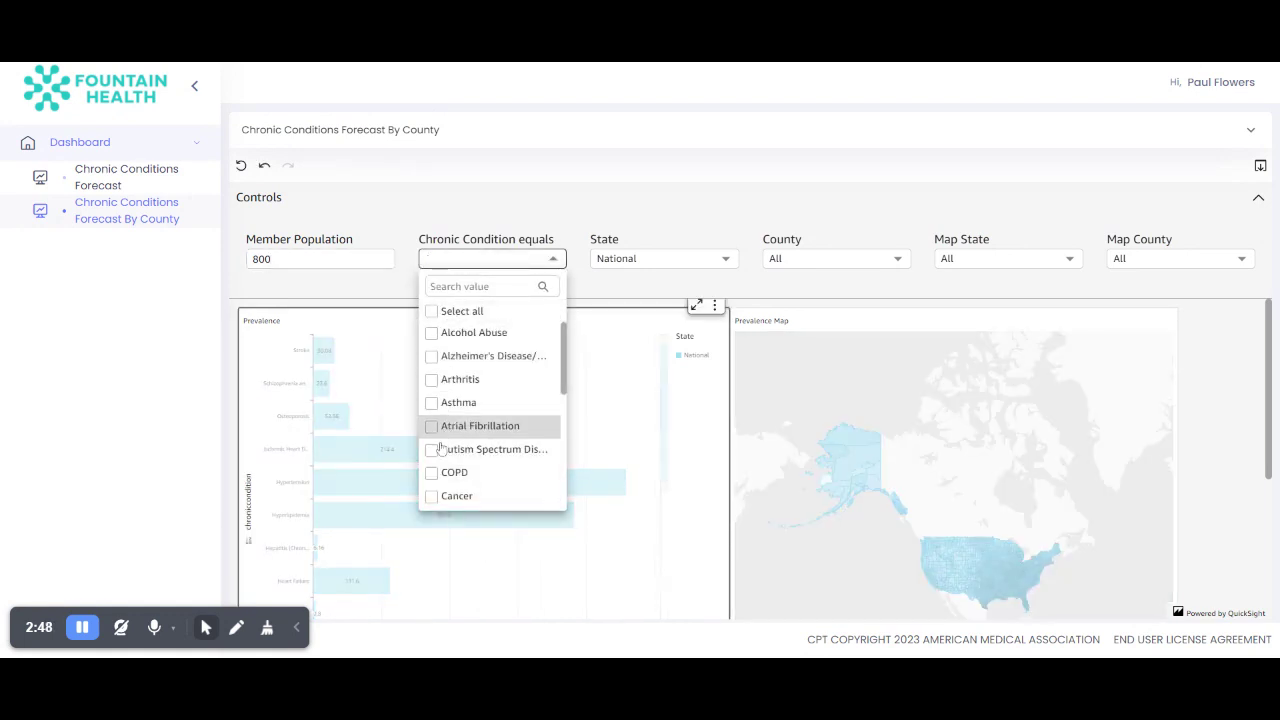
{"action": "scroll", "coordinate": [440, 445], "scroll_direction": "down", "scroll_amount": 2}
{"action": "left_click", "coordinate": [432, 415]}
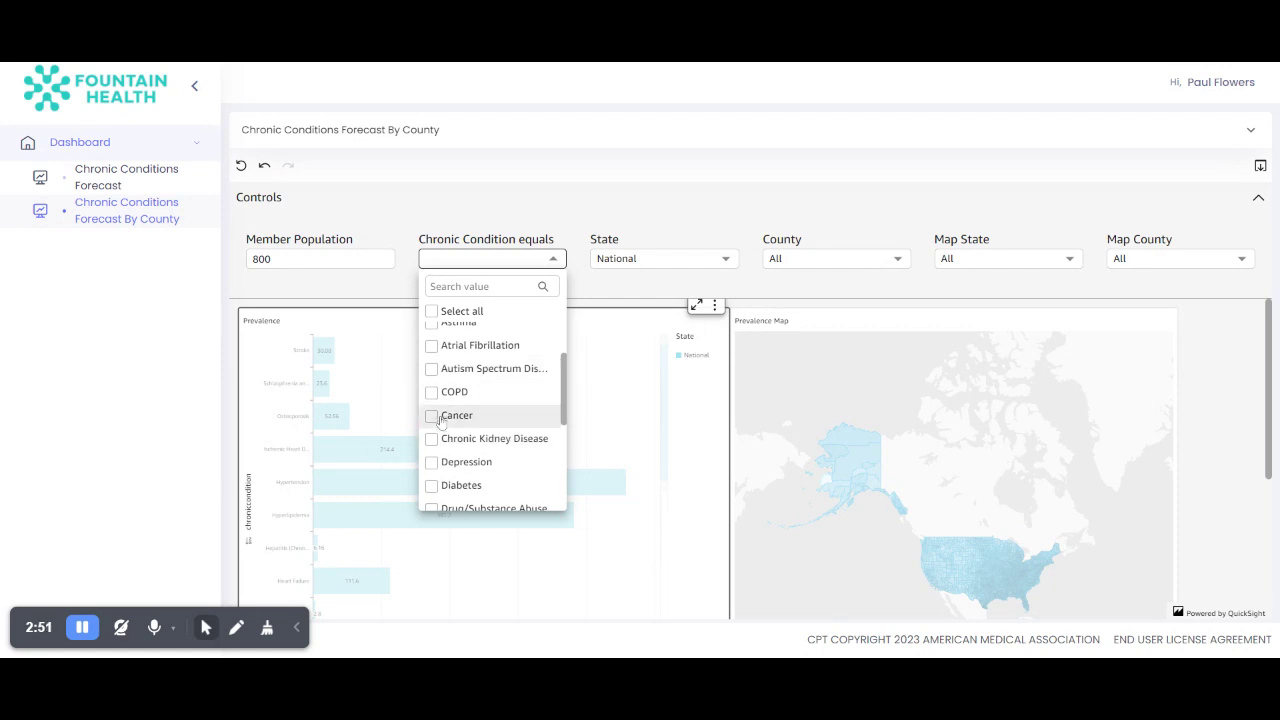
{"action": "left_click", "coordinate": [431, 399]}
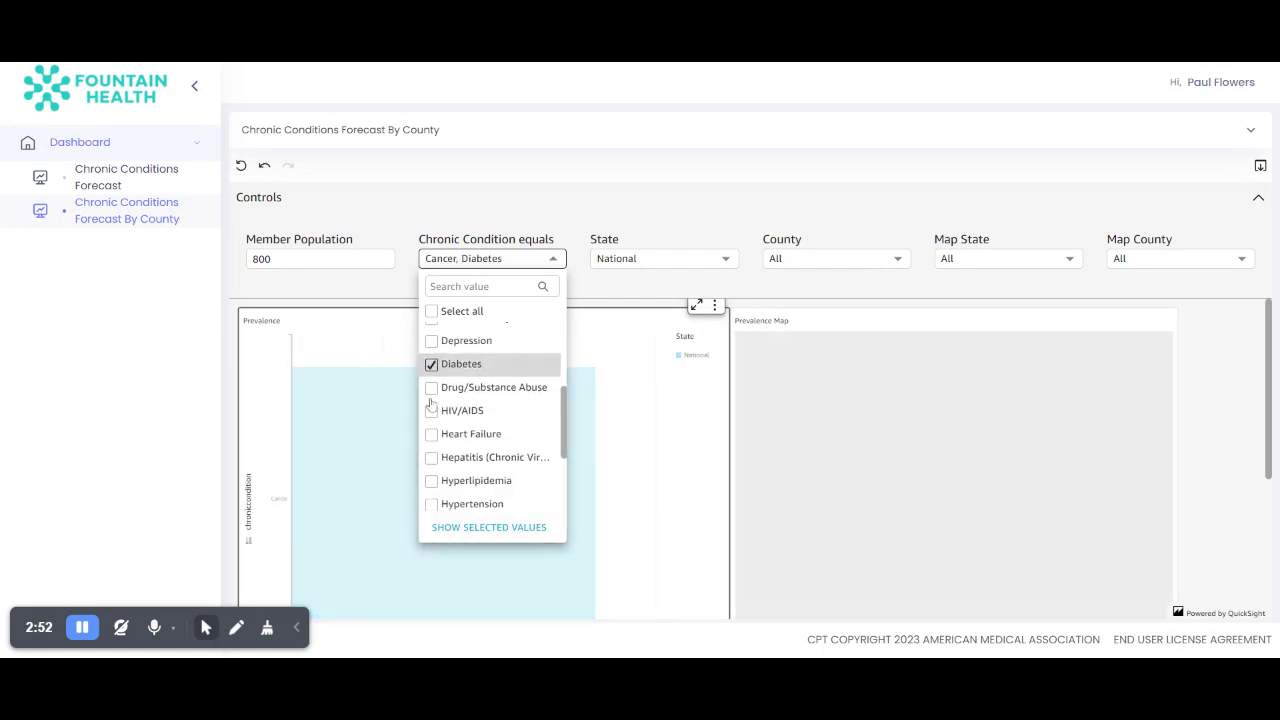
{"action": "scroll", "coordinate": [431, 400], "scroll_direction": "down", "scroll_amount": 3}
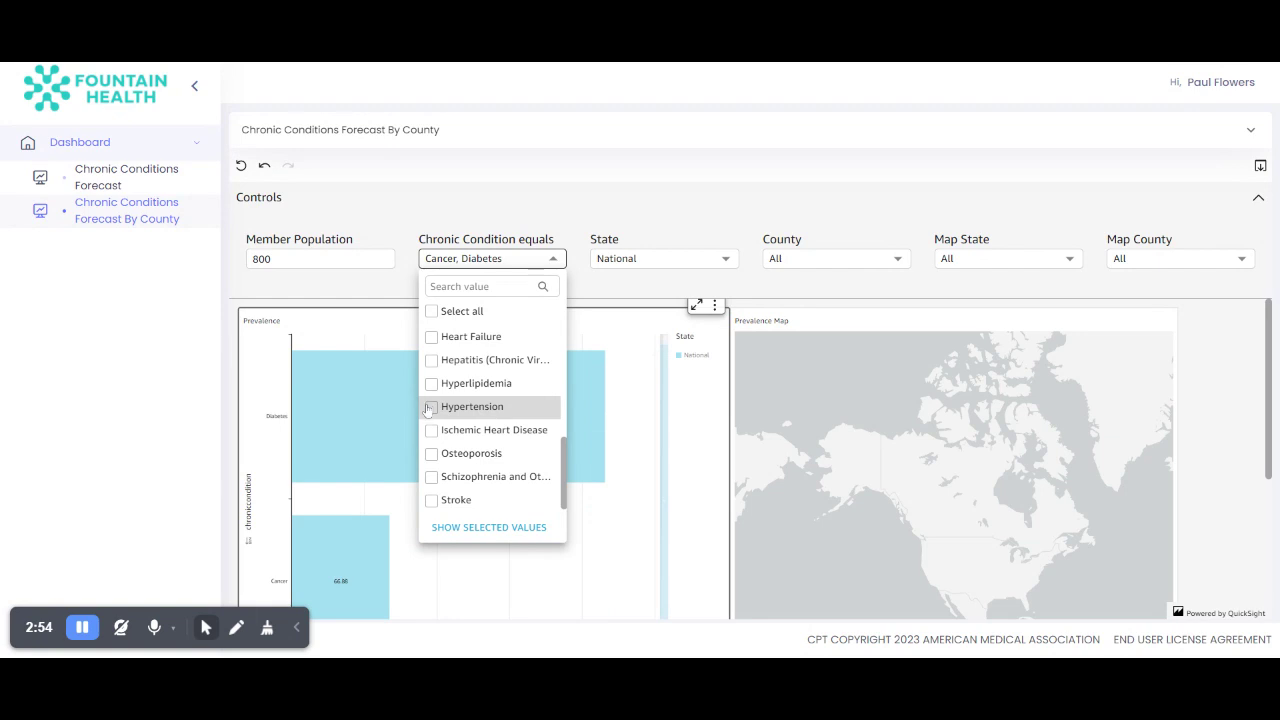
{"action": "left_click", "coordinate": [431, 430]}
{"action": "left_click", "coordinate": [432, 337]}
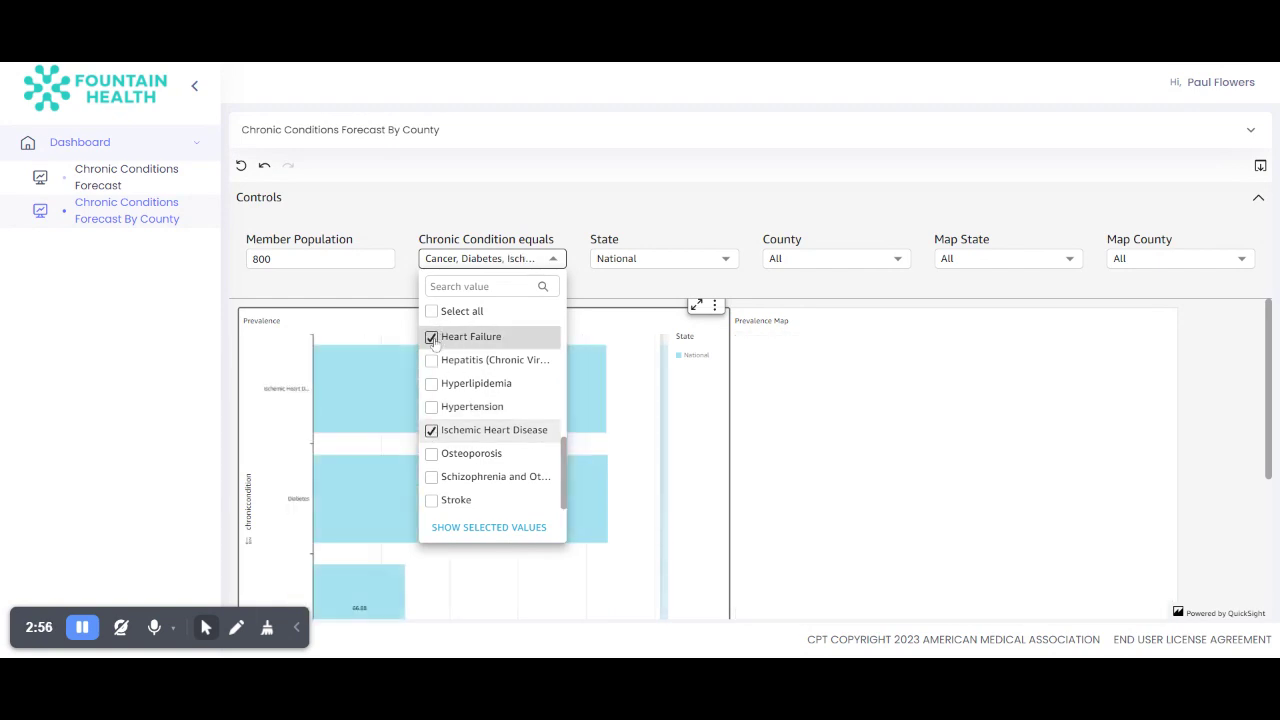
Step: Set the State filter to Illinois
{"action": "left_click", "coordinate": [651, 269]}
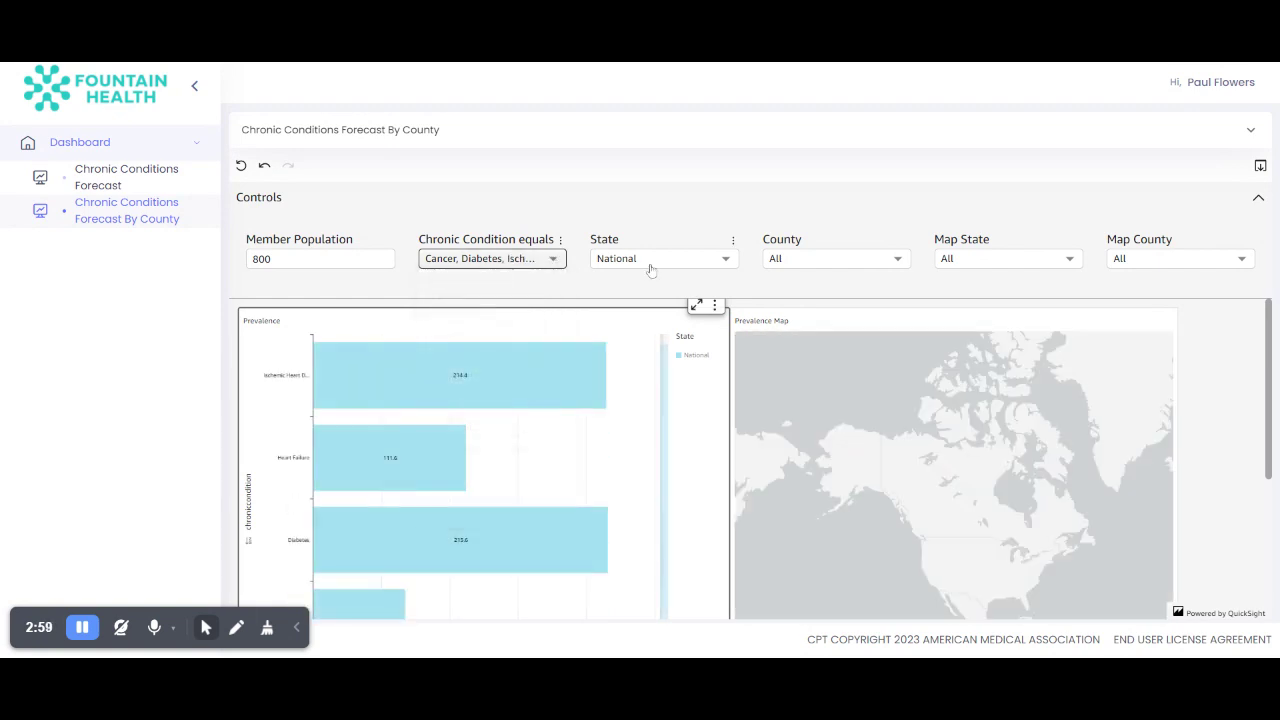
{"action": "left_click", "coordinate": [651, 262]}
{"action": "scroll", "coordinate": [617, 371], "scroll_direction": "down", "scroll_amount": 1}
{"action": "scroll", "coordinate": [617, 399], "scroll_direction": "down", "scroll_amount": 3}
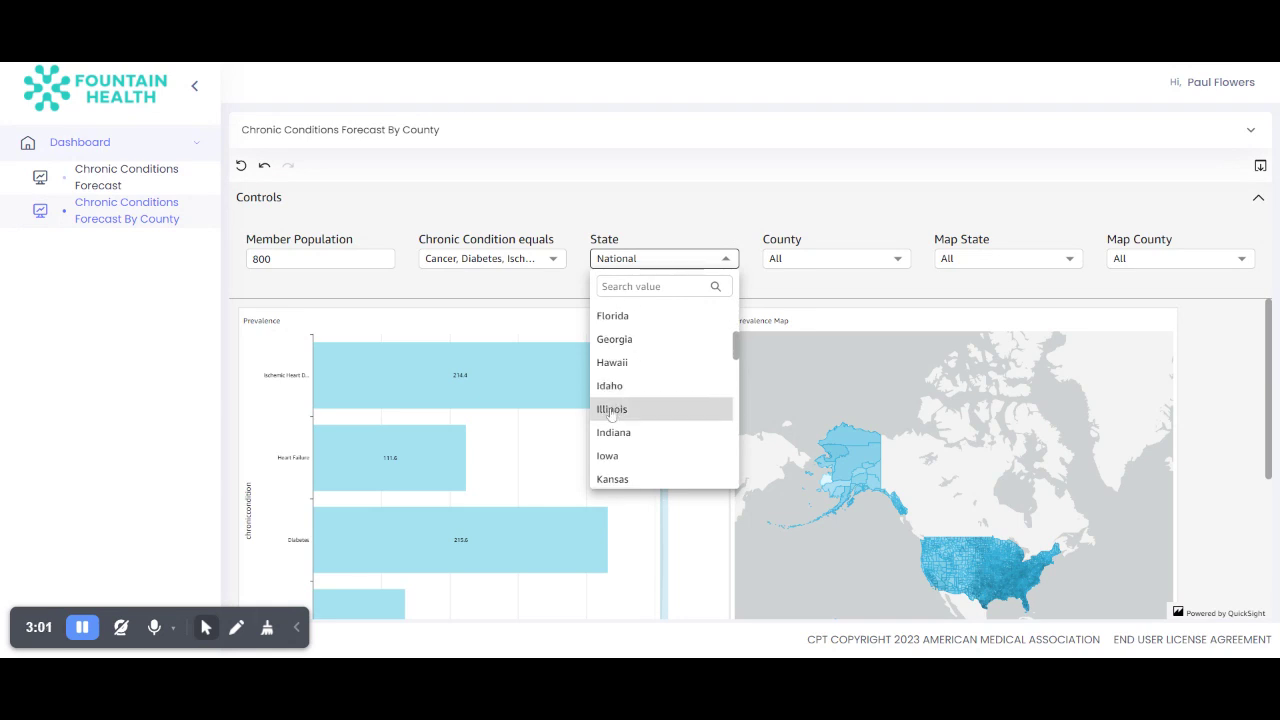
{"action": "left_click", "coordinate": [612, 409]}
Step: Restrict the County filter to Cook only
{"action": "left_click", "coordinate": [883, 262]}
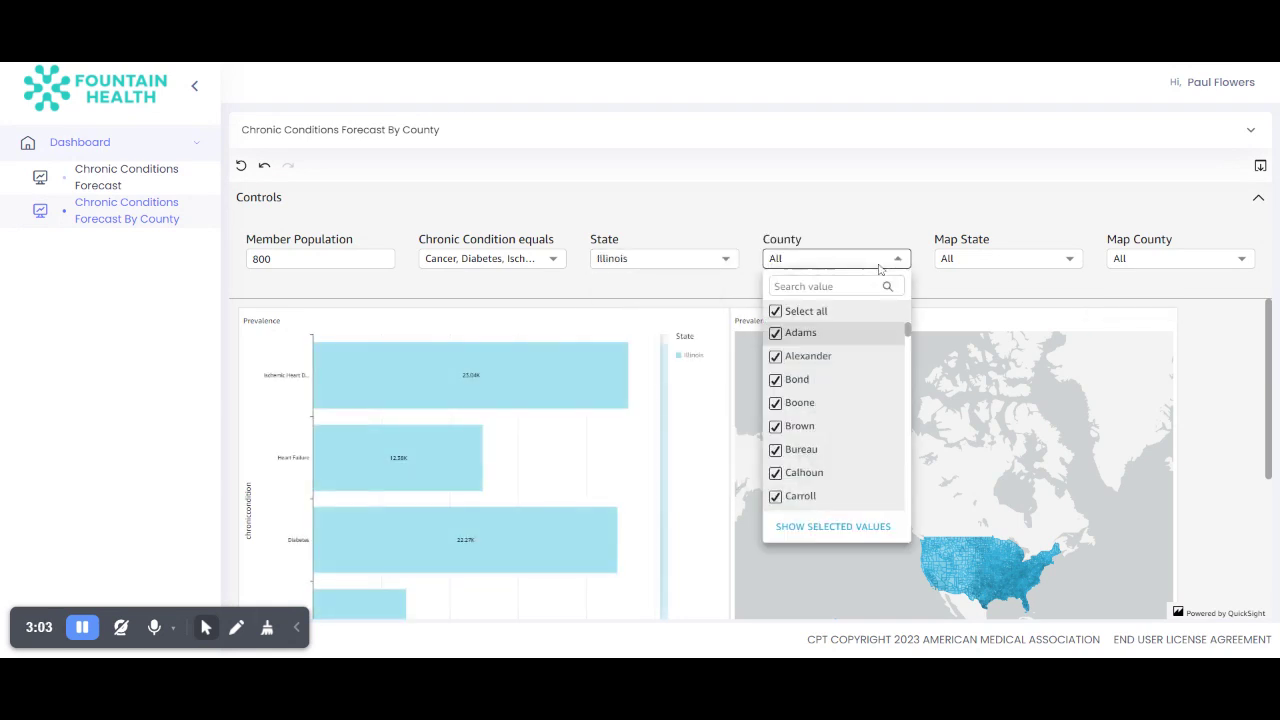
{"action": "left_click", "coordinate": [806, 314]}
{"action": "scroll", "coordinate": [803, 350], "scroll_direction": "down", "scroll_amount": 2}
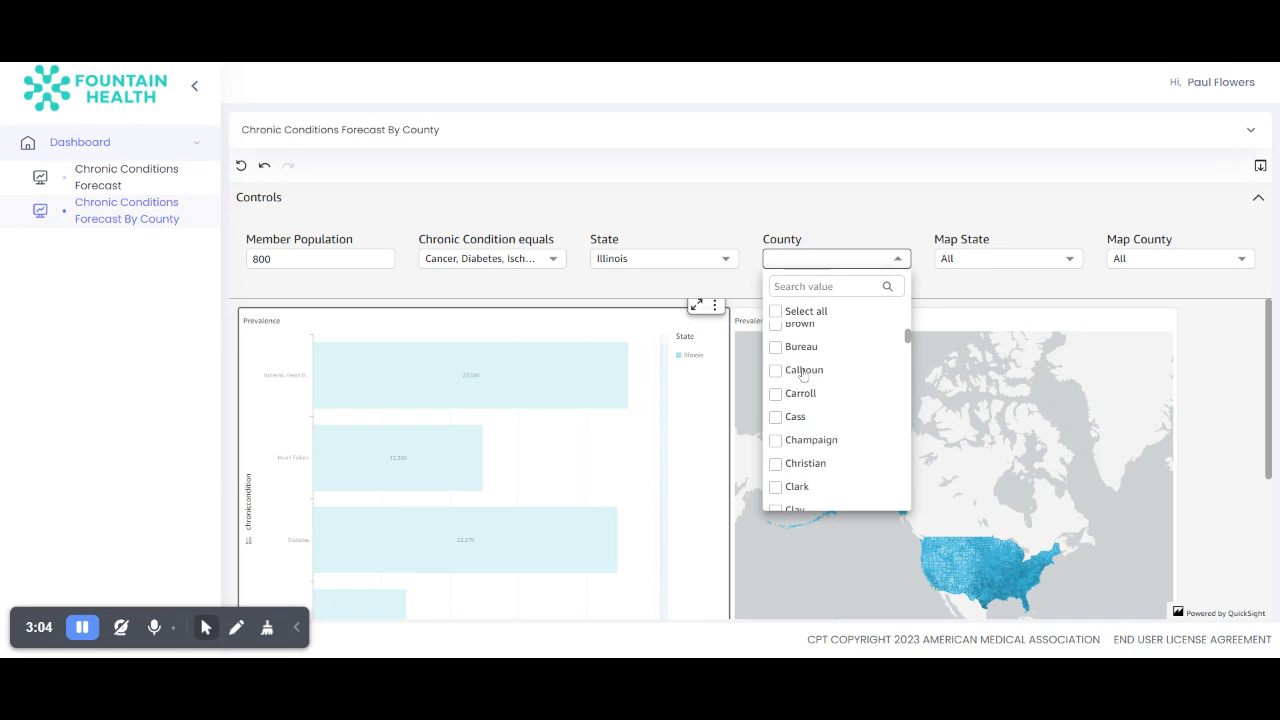
{"action": "scroll", "coordinate": [800, 420], "scroll_direction": "down", "scroll_amount": 1}
{"action": "scroll", "coordinate": [797, 465], "scroll_direction": "down", "scroll_amount": 2}
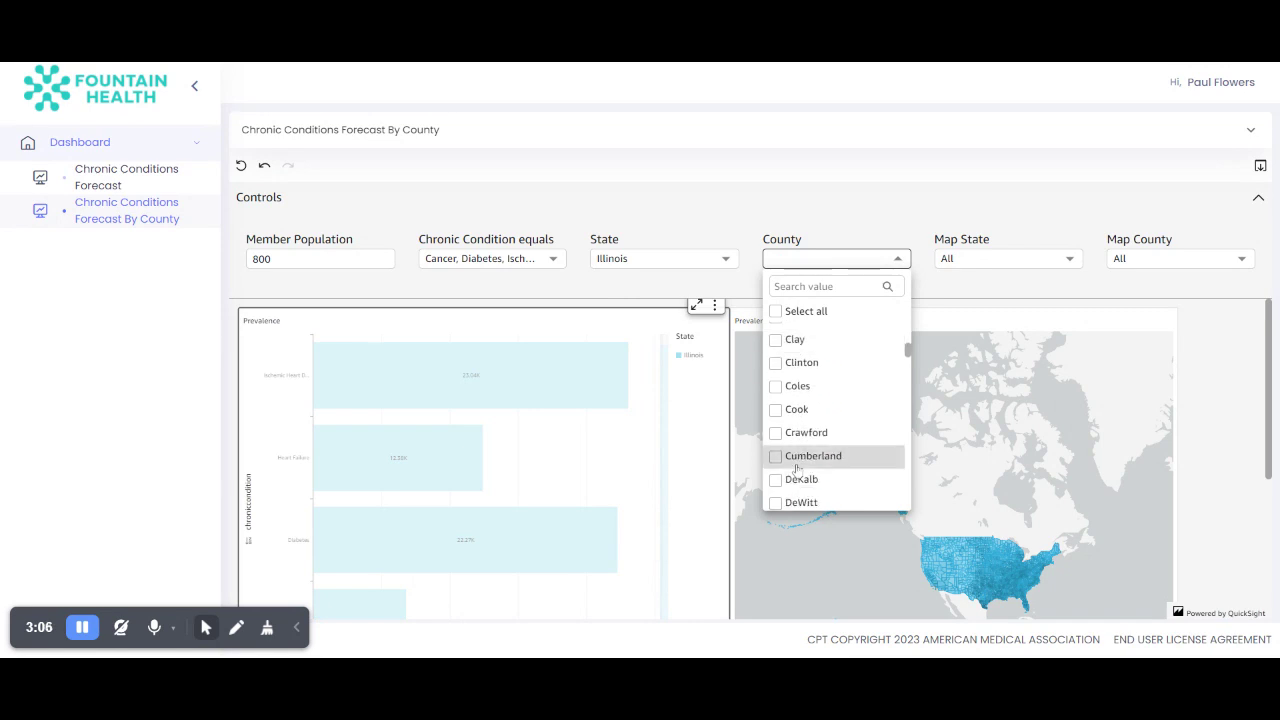
{"action": "left_click", "coordinate": [795, 410]}
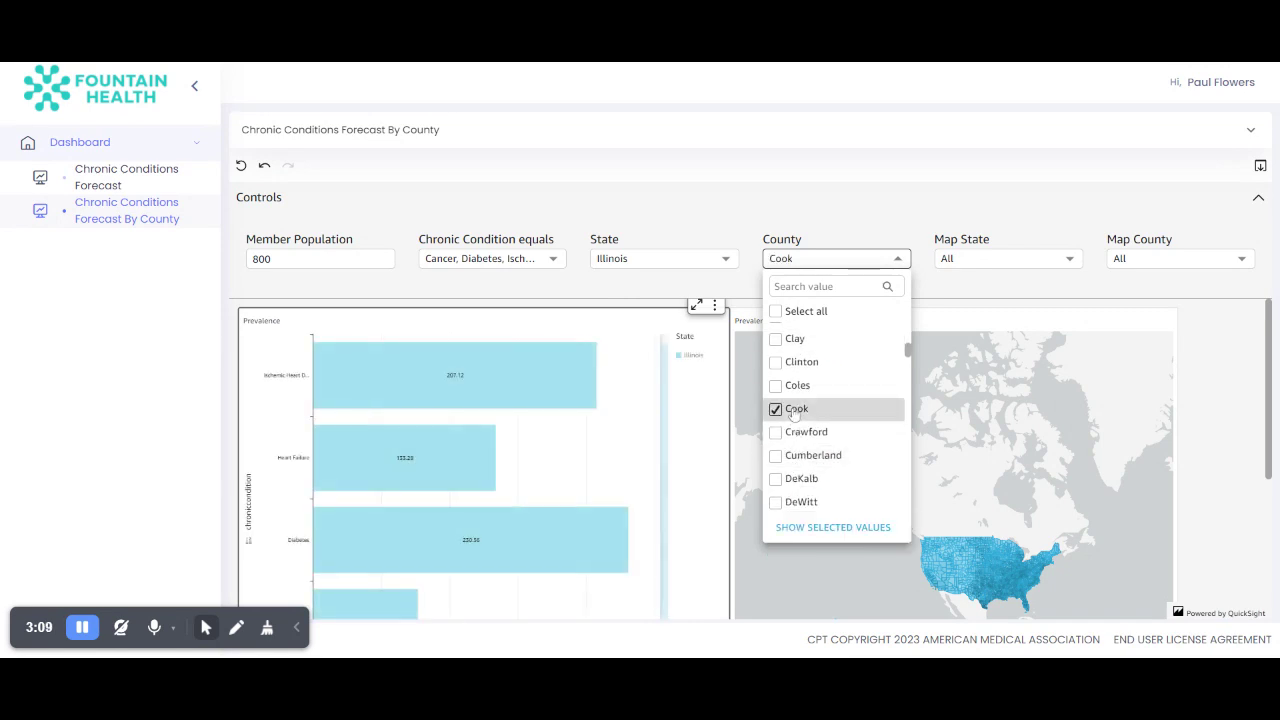
Step: Close the county list and scroll down to Cook County's Forecasting table
{"action": "left_click", "coordinate": [1236, 360]}
{"action": "scroll", "coordinate": [1234, 358], "scroll_direction": "down", "scroll_amount": 2}
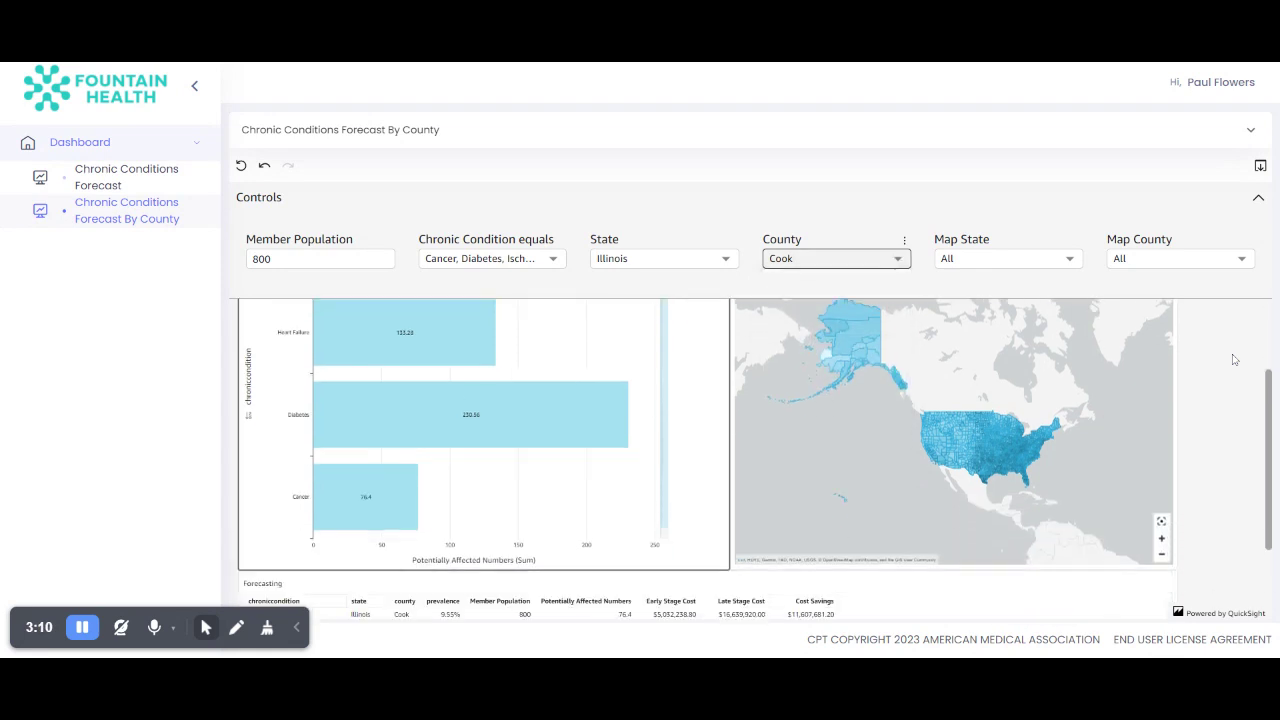
{"action": "scroll", "coordinate": [1234, 358], "scroll_direction": "down", "scroll_amount": 2}
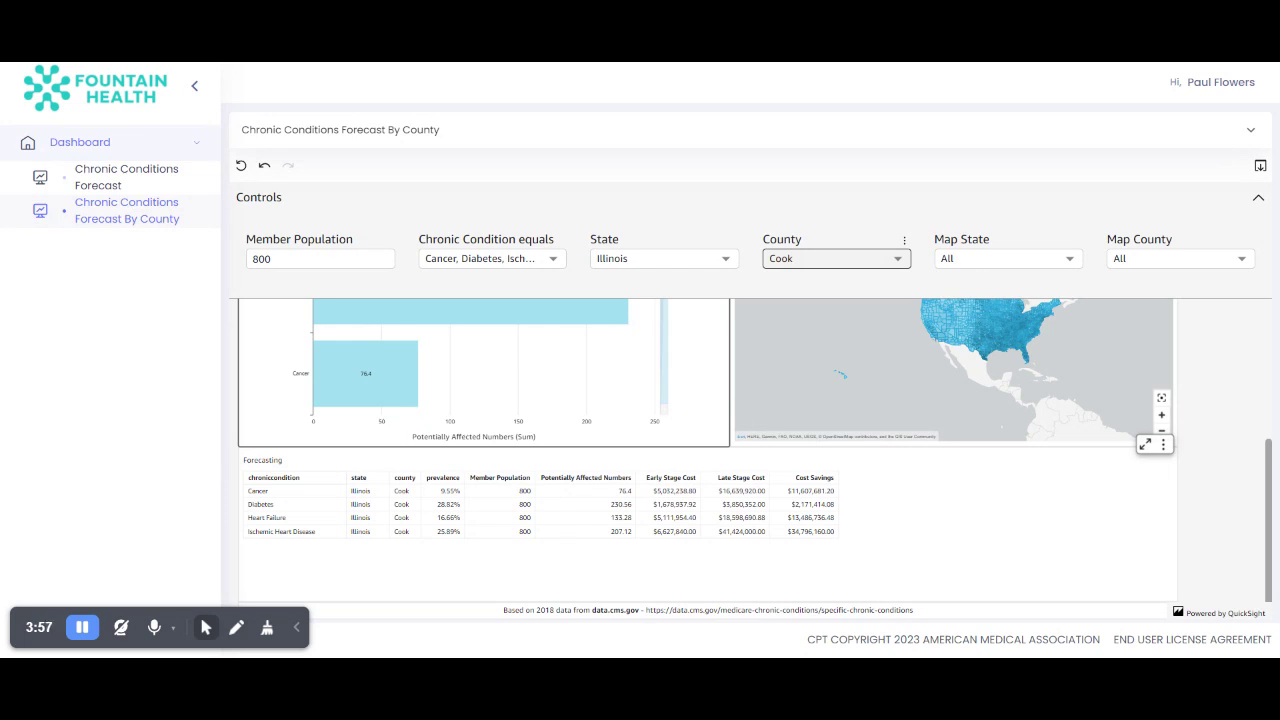
{"action": "scroll", "coordinate": [754, 459], "scroll_direction": "up", "scroll_amount": 1}
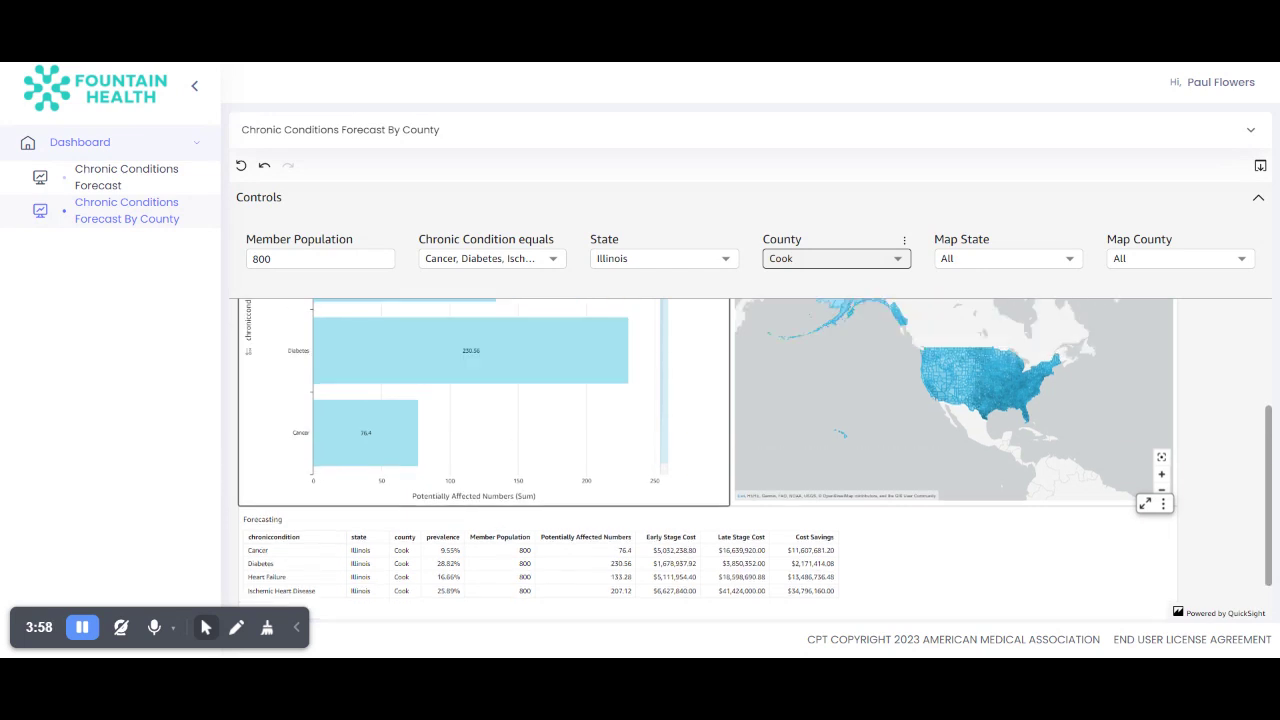
{"action": "scroll", "coordinate": [754, 459], "scroll_direction": "up", "scroll_amount": 1}
{"action": "scroll", "coordinate": [754, 459], "scroll_direction": "up", "scroll_amount": 1}
{"action": "scroll", "coordinate": [754, 459], "scroll_direction": "up", "scroll_amount": 1}
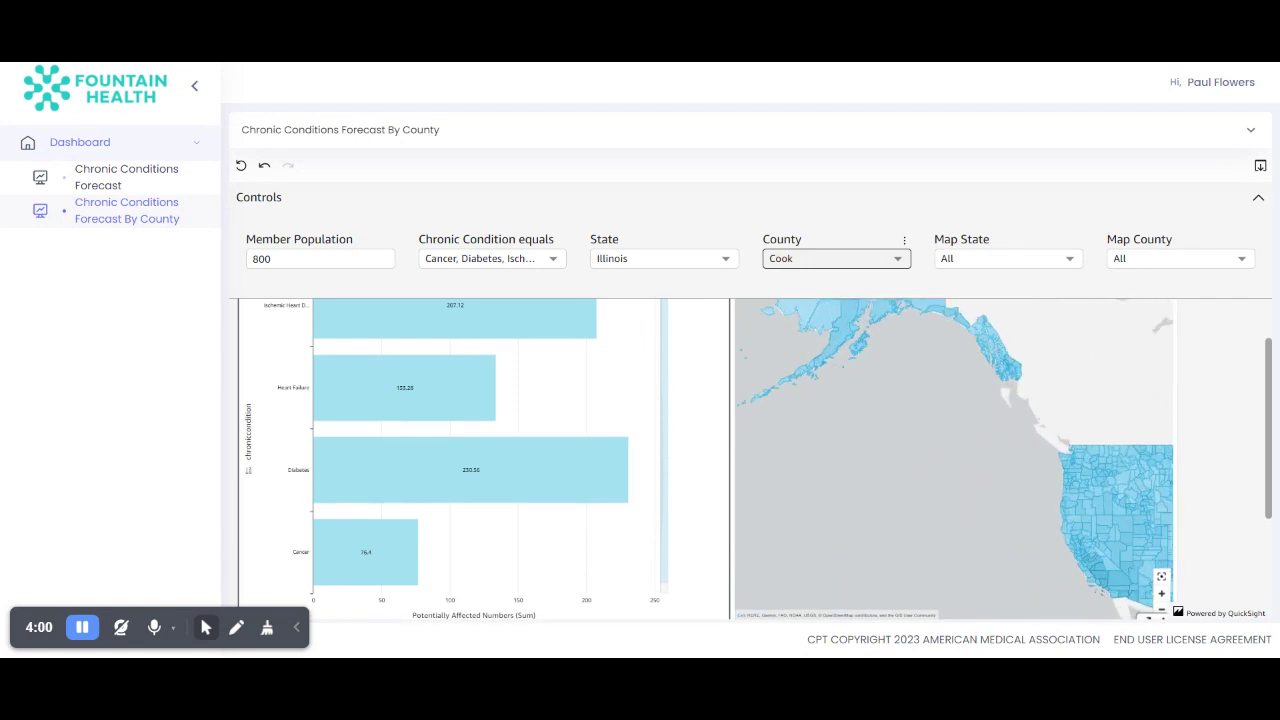
{"action": "scroll", "coordinate": [1221, 450], "scroll_direction": "down", "scroll_amount": 1}
{"action": "scroll", "coordinate": [1221, 450], "scroll_direction": "down", "scroll_amount": 3}
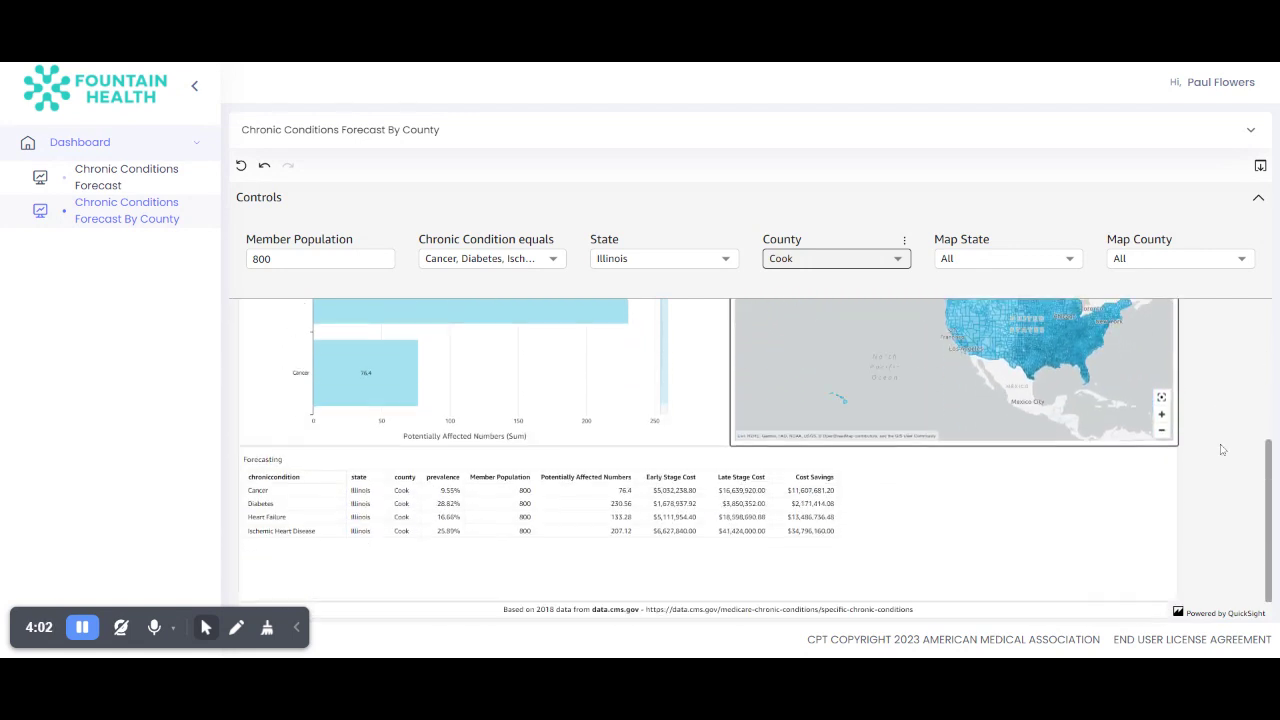